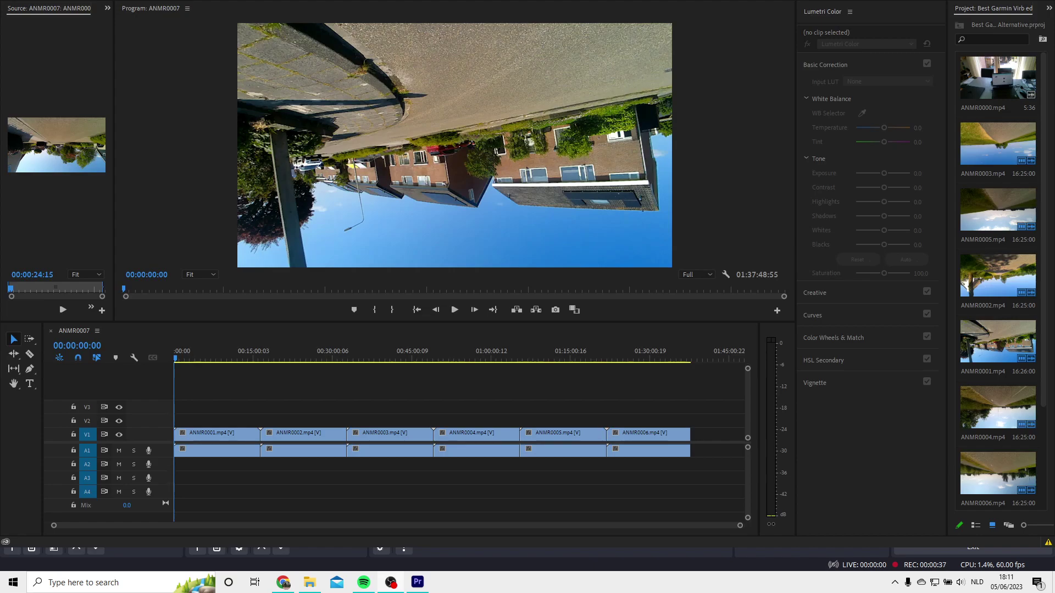
Marquee-select the six ride clips on the V1/A1 timeline tracks
left_click(425, 526)
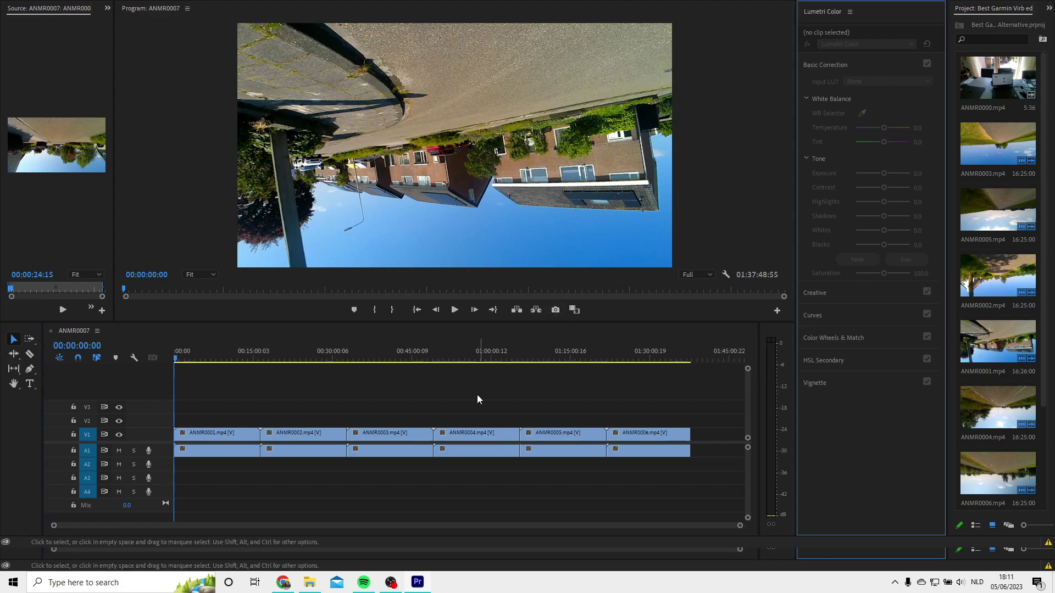
left_click_drag(209, 393, 654, 478)
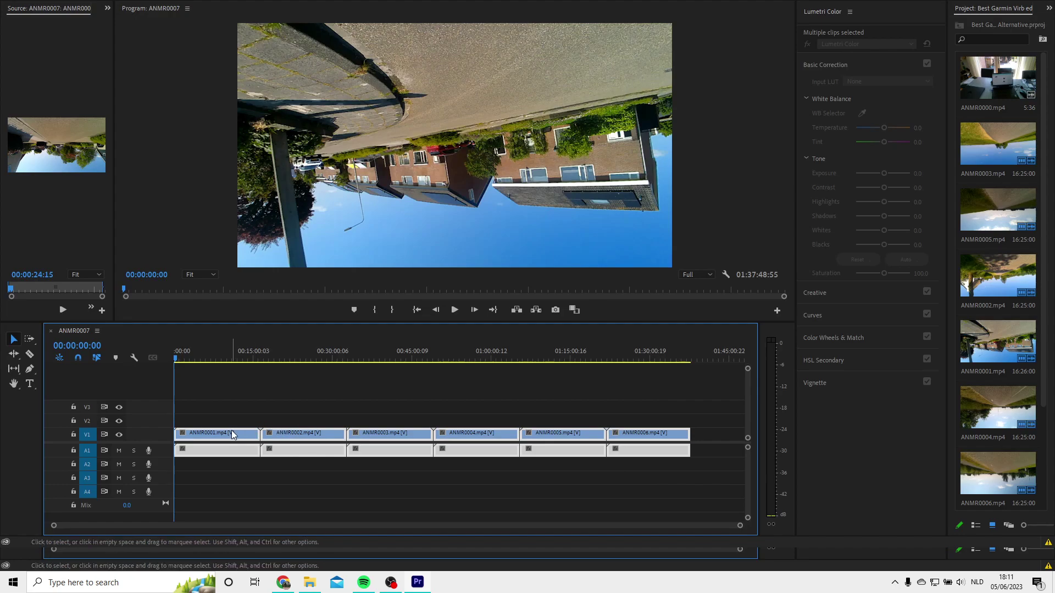
left_click(175, 10)
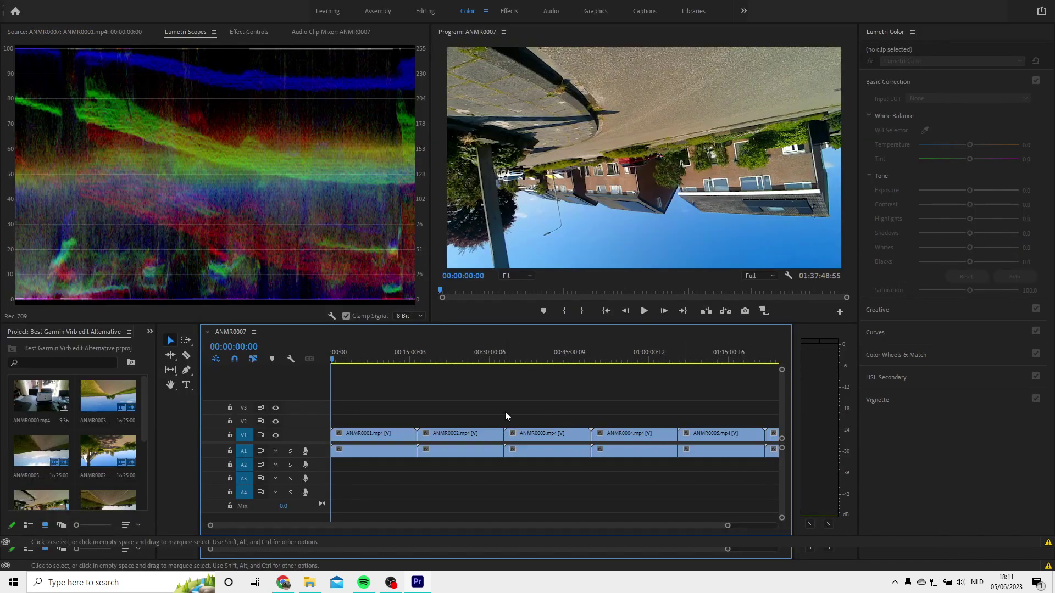
Drop clip ANMR0001's Lumetri Blacks to -12.0 and sample the footage with the WB Selector
left_click(389, 431)
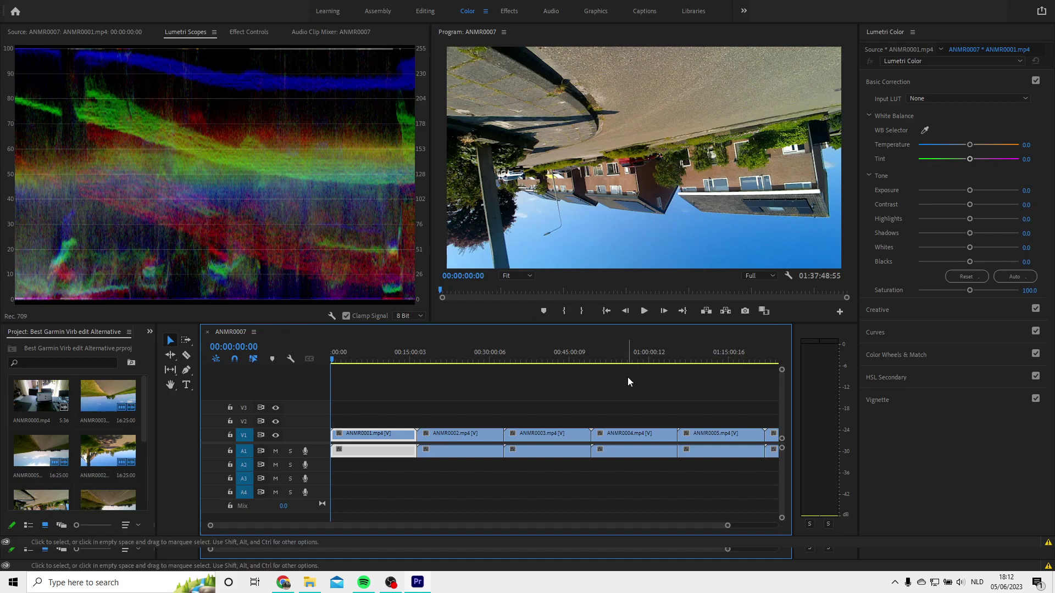
left_click_drag(970, 262, 975, 192)
left_click(924, 130)
left_click(769, 194)
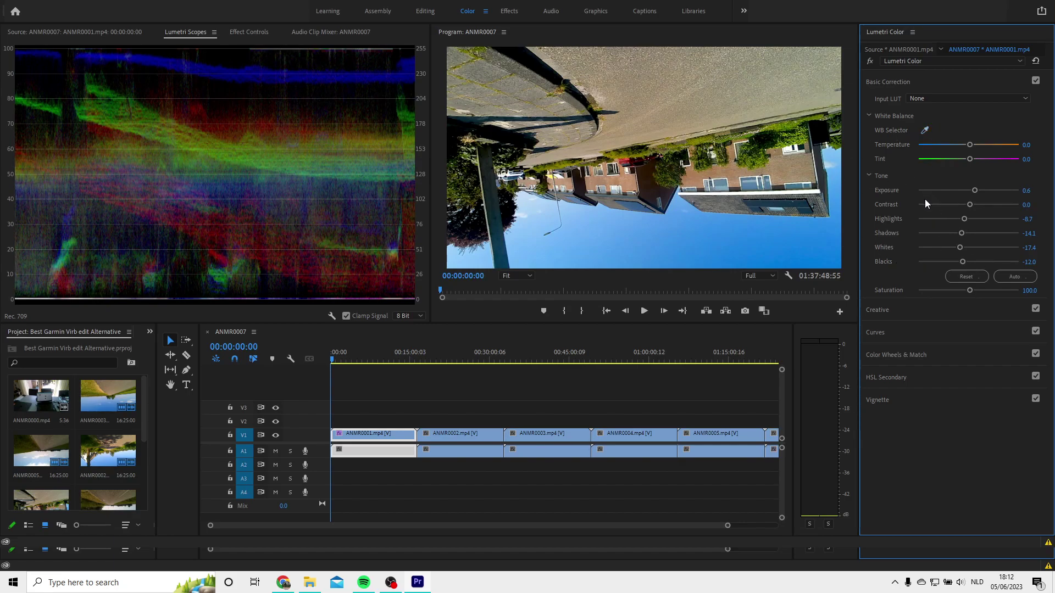
key("alt+shift+3")
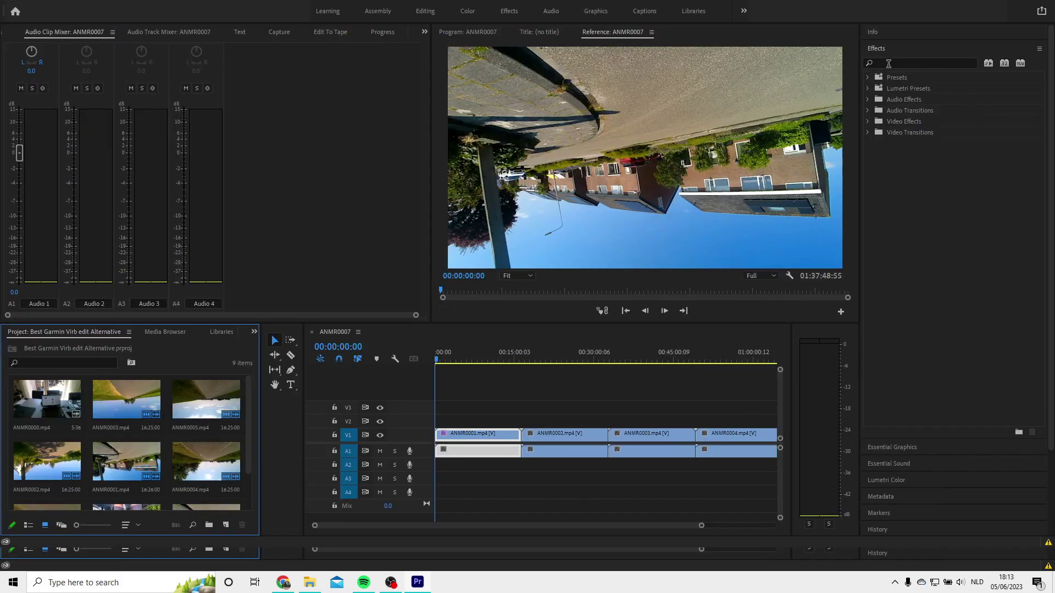
Search the effects for 'Flip' and apply Horizontal Flip and Vertical Flip to the ride clips
left_click(889, 62)
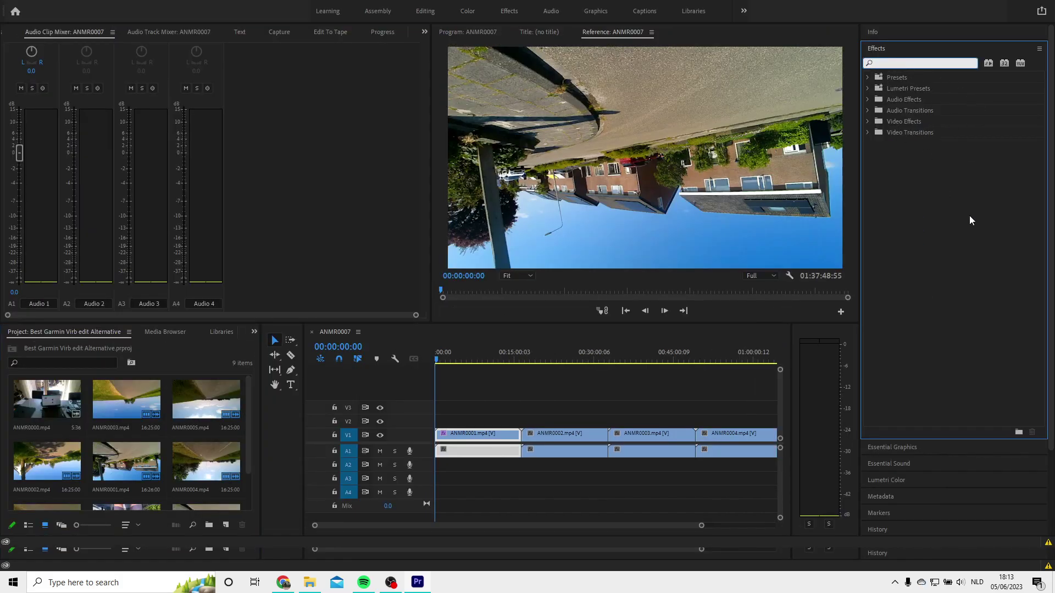
type("Flip")
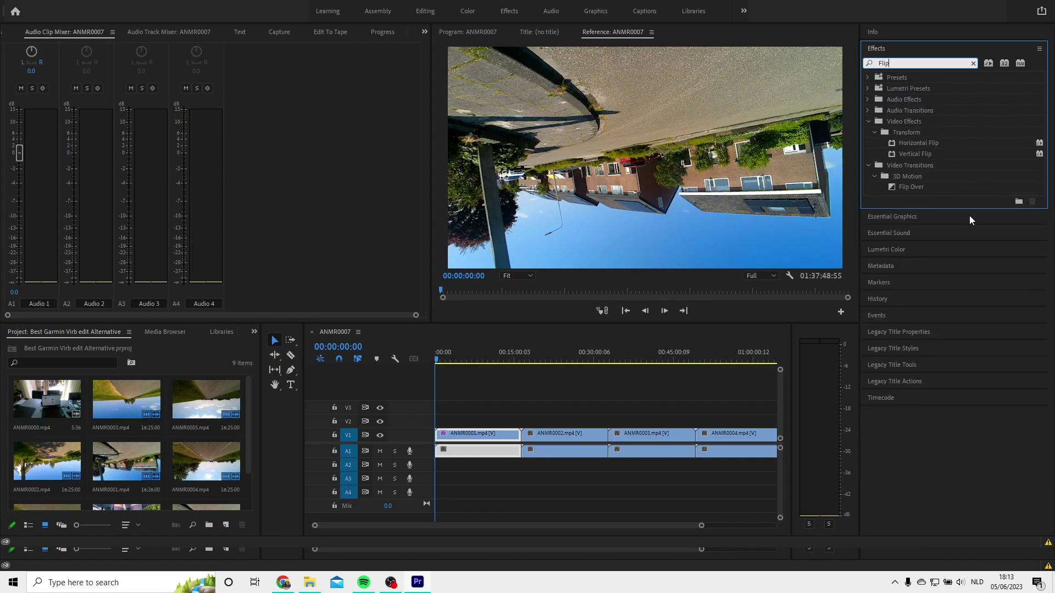
left_click(915, 146)
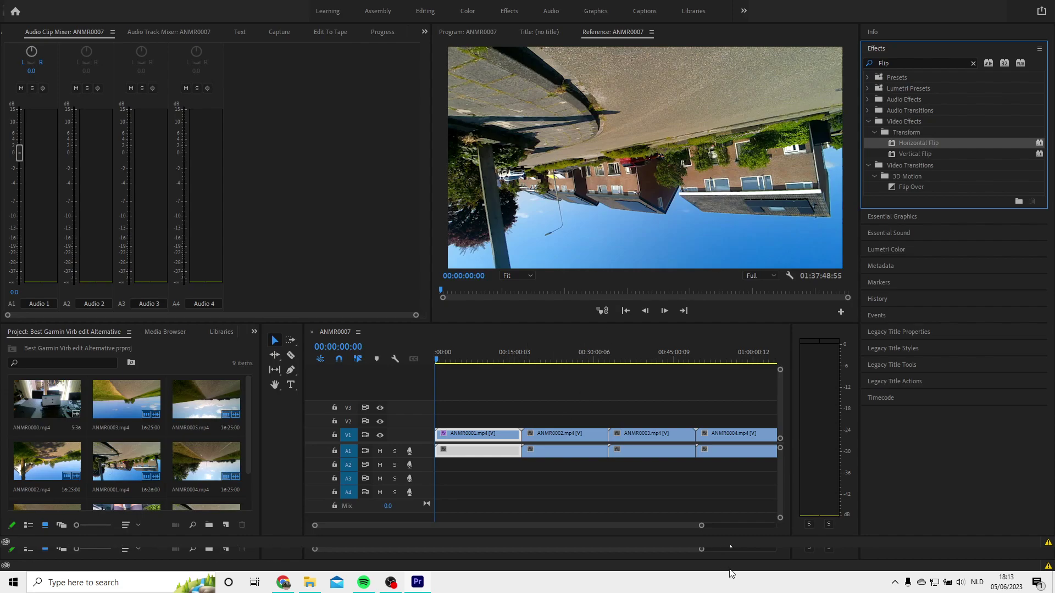
left_click_drag(701, 526, 780, 528)
left_click_drag(774, 386, 442, 453)
left_click_drag(904, 142, 474, 437)
left_click(911, 156)
left_click_drag(911, 157, 468, 436)
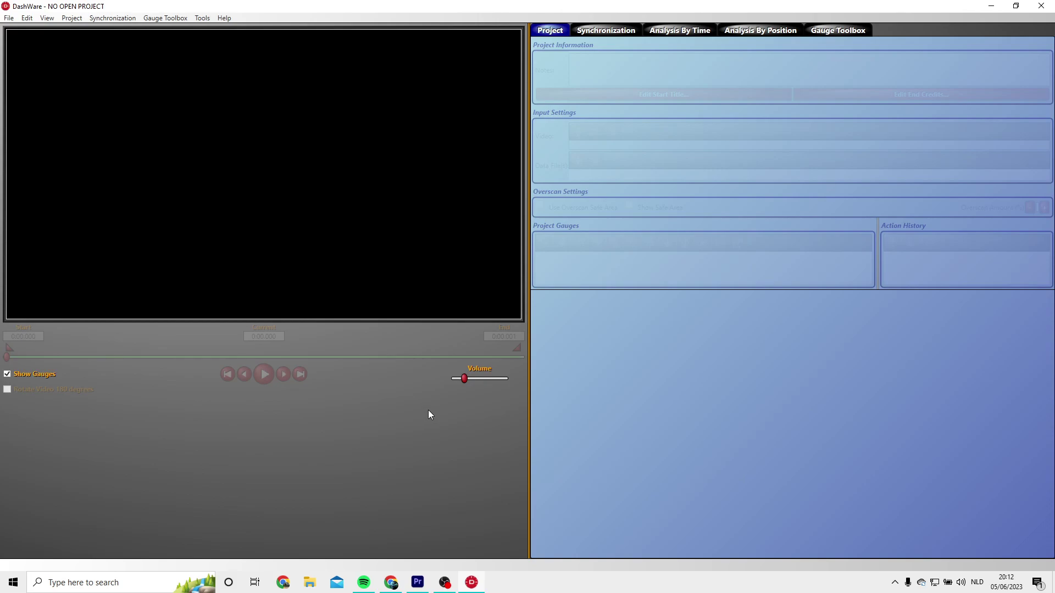
Create a new DashWare project named 'Endurance ride'
left_click(10, 20)
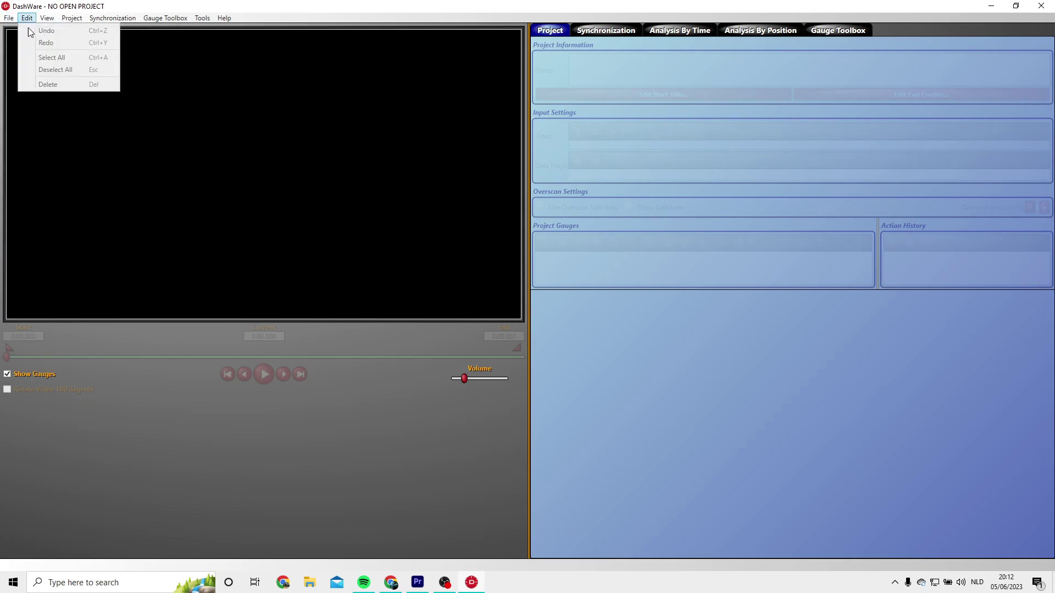
left_click(44, 45)
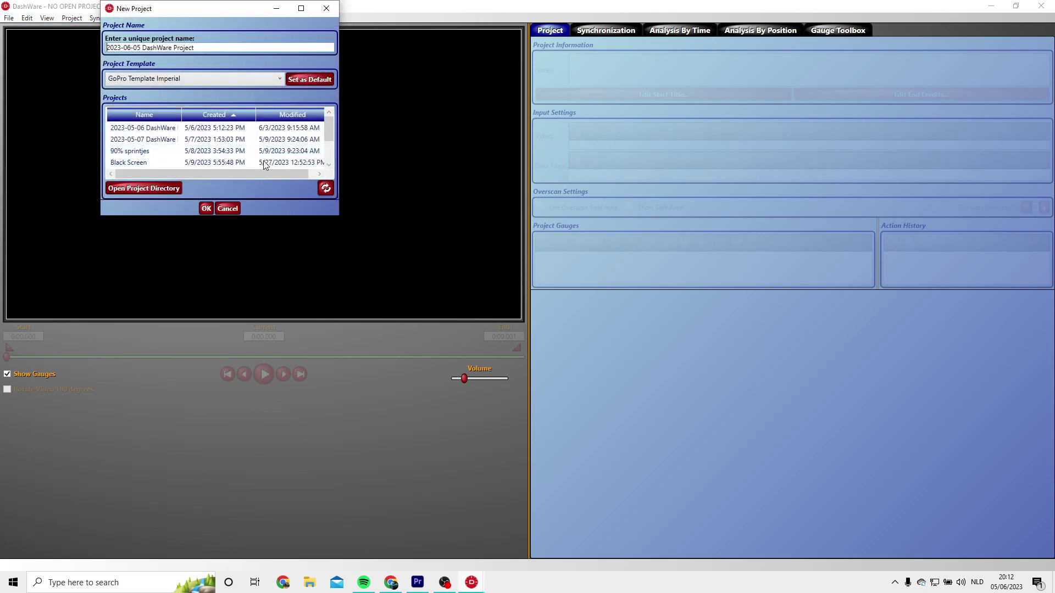
left_click_drag(195, 48, 105, 47)
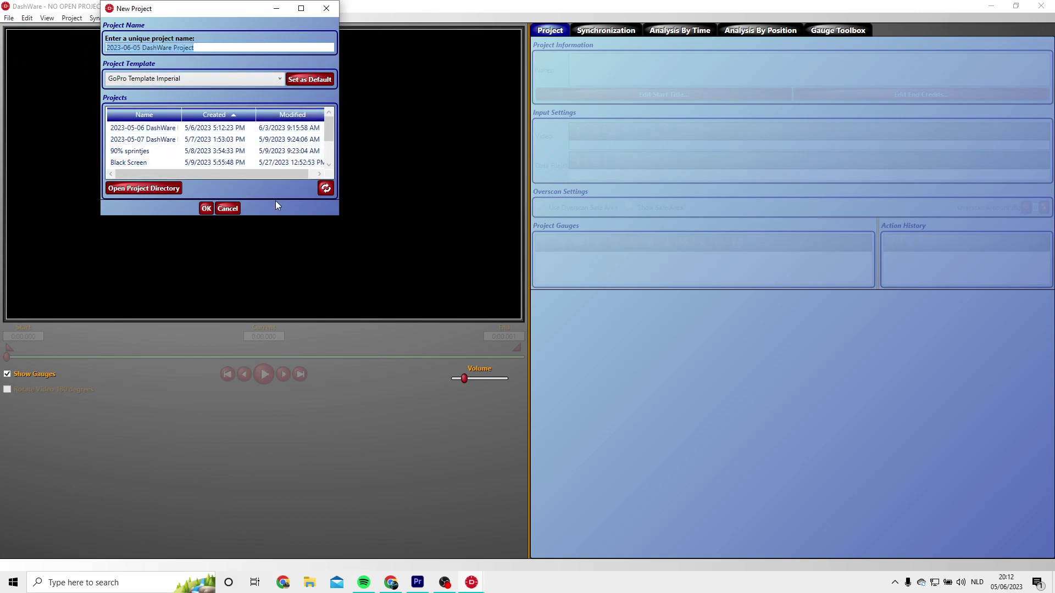
type("End")
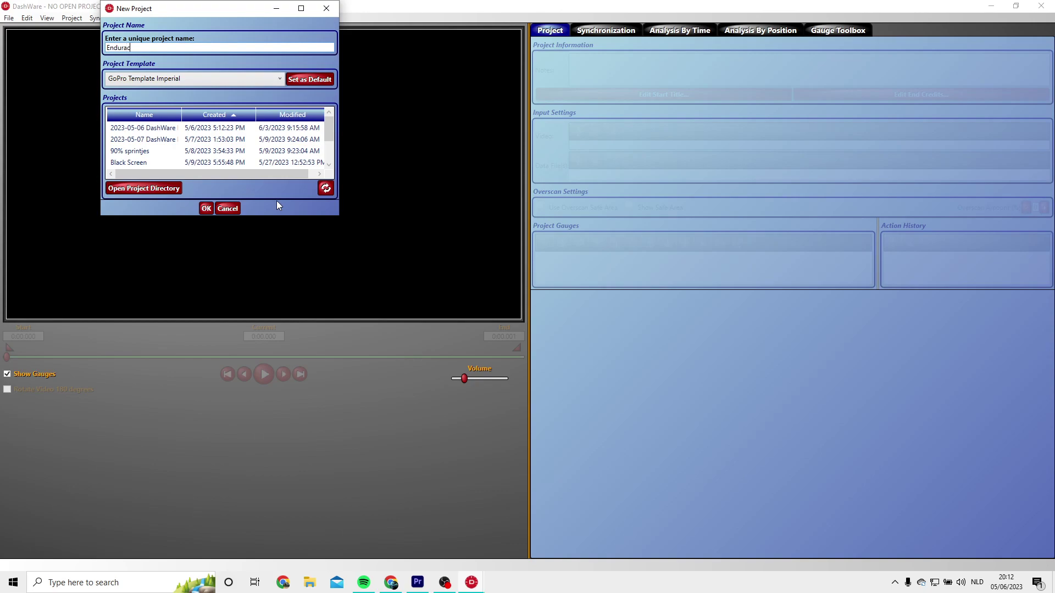
type("urance ride")
key("Return")
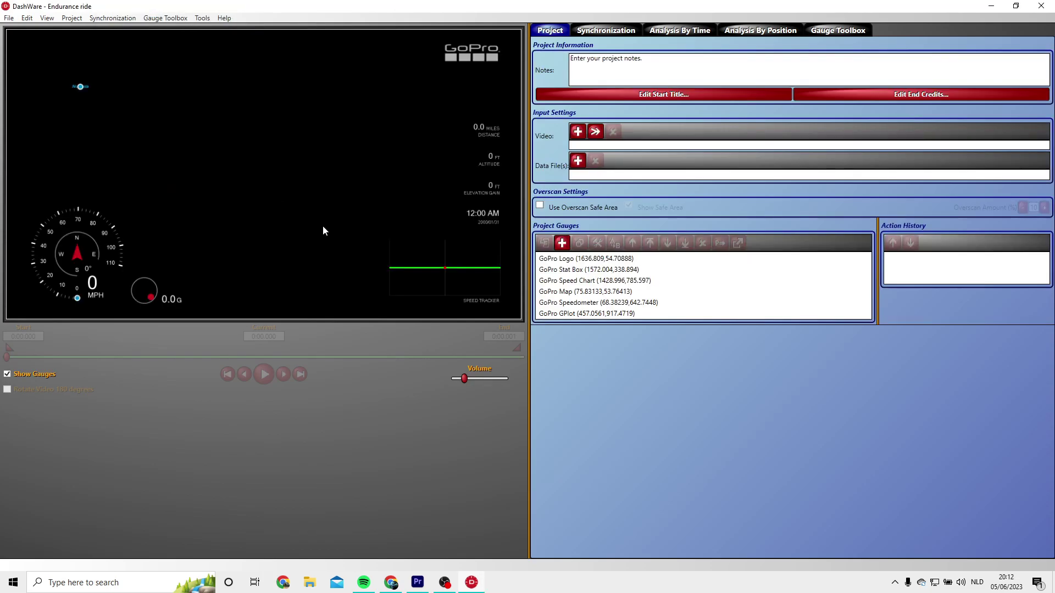
Delete all default GoPro gauges and load ANMR0007.mp4 from Videos as the project video
left_click_drag(19, 36, 505, 302)
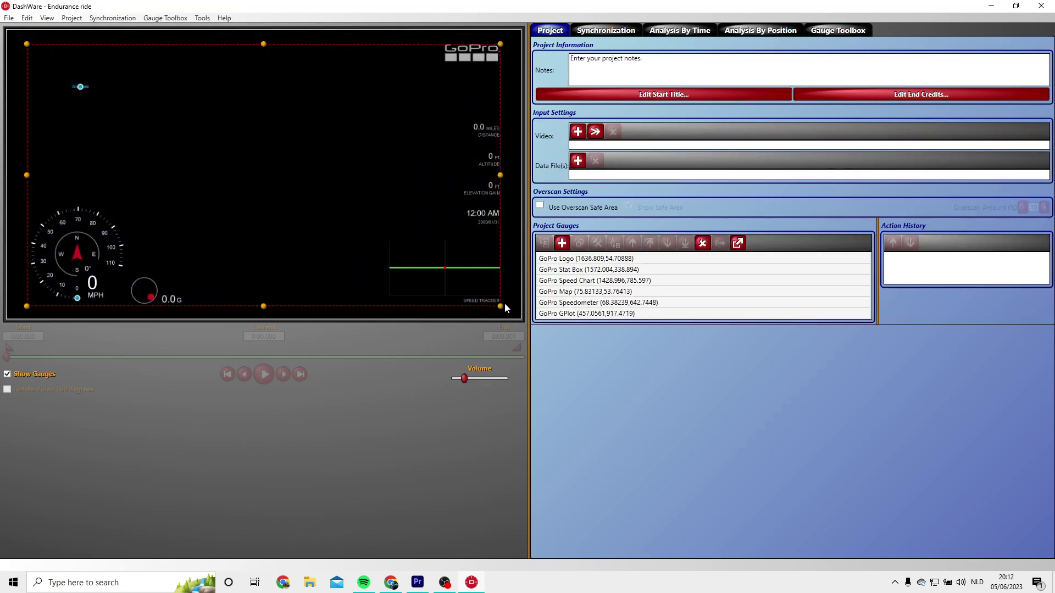
key("Delete")
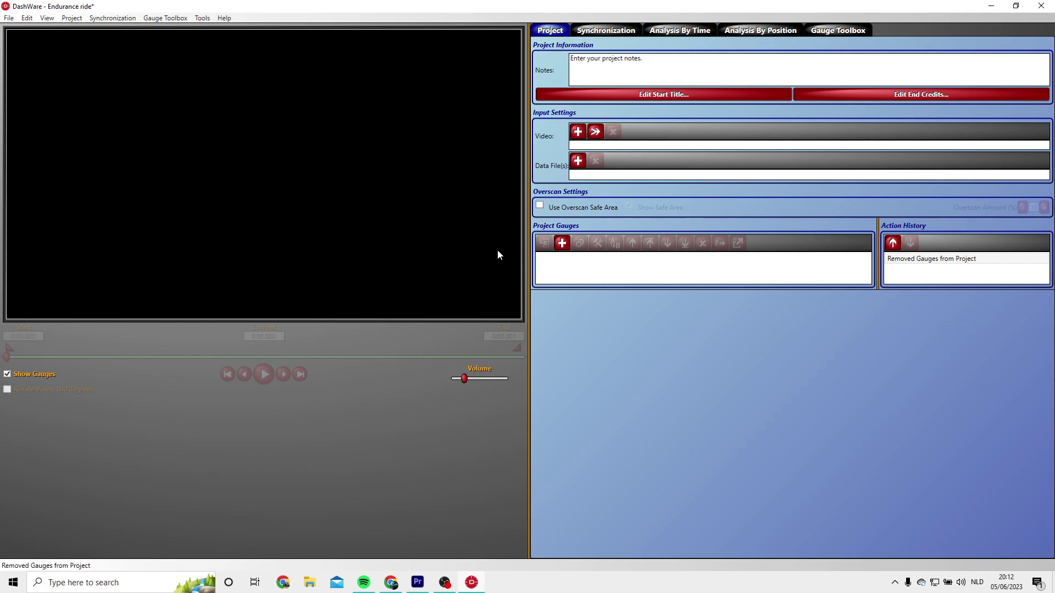
left_click(577, 132)
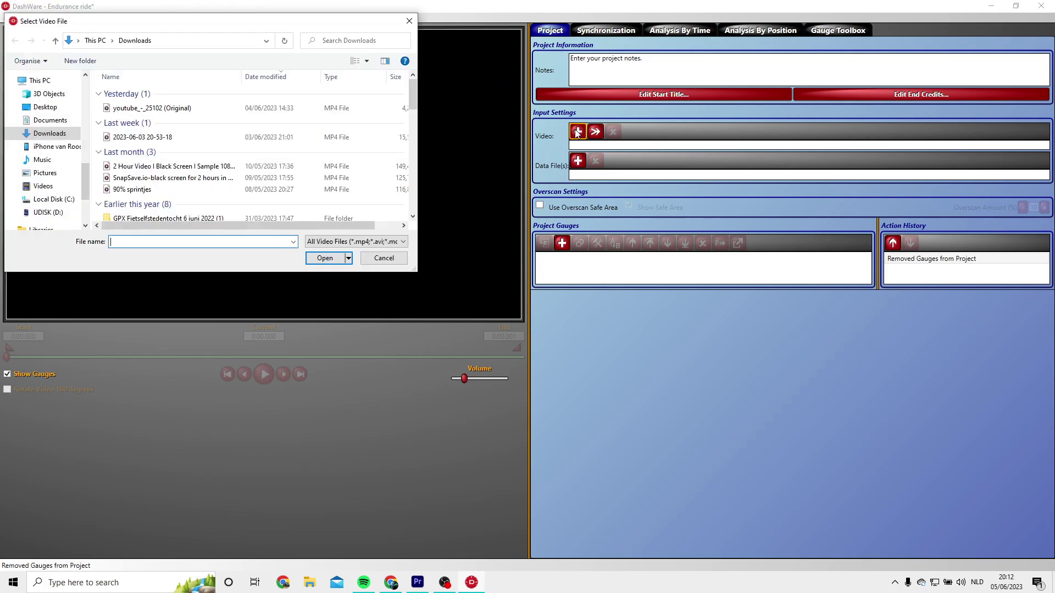
left_click(35, 187)
left_click(361, 196)
left_click(324, 258)
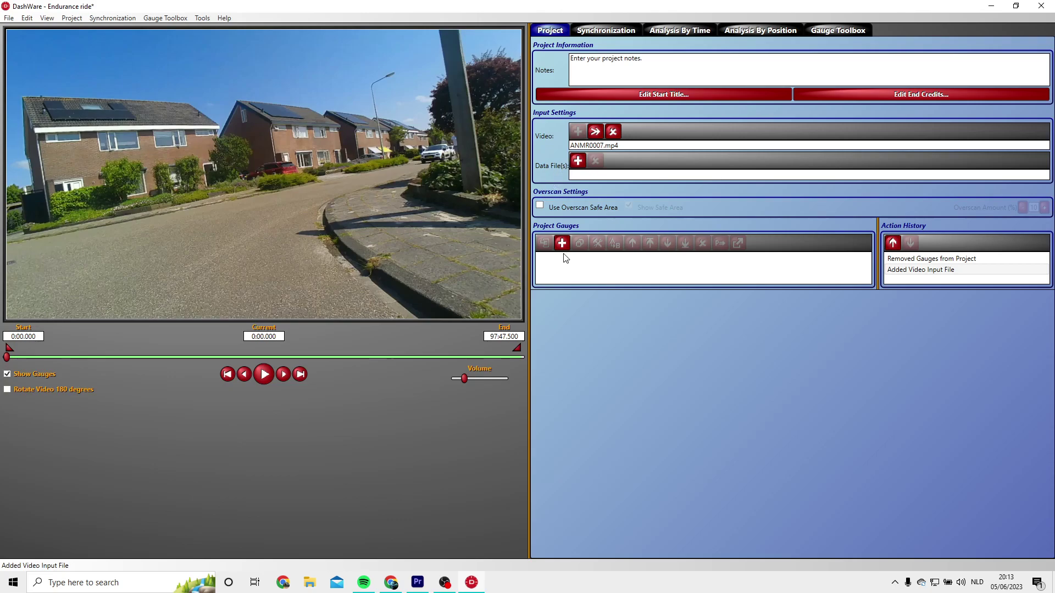
Open Strava in a maximized browser window and sign in with Google
left_click(283, 582)
type("strava.com")
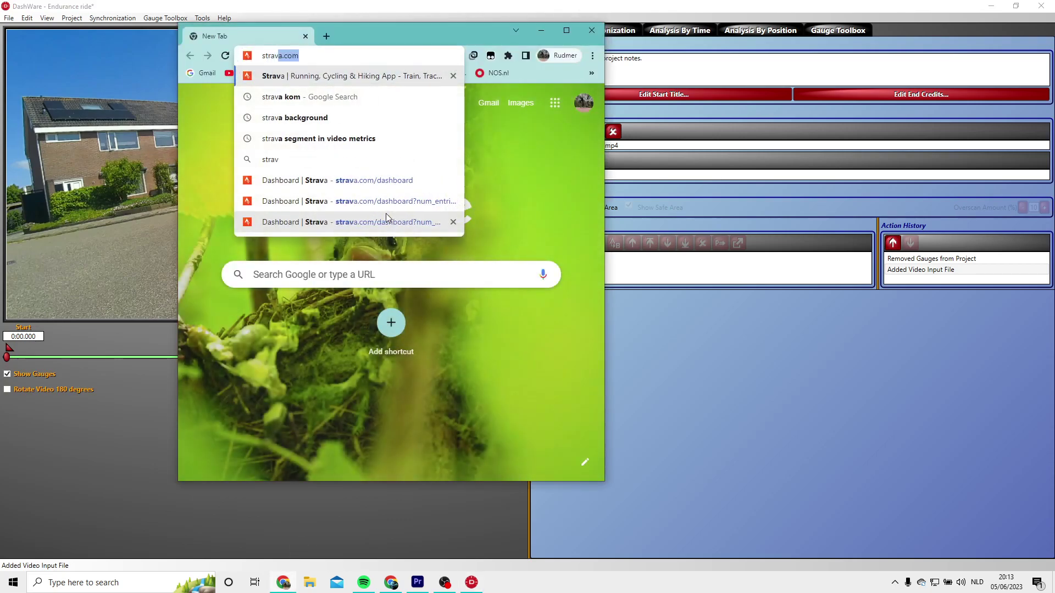
key("Return")
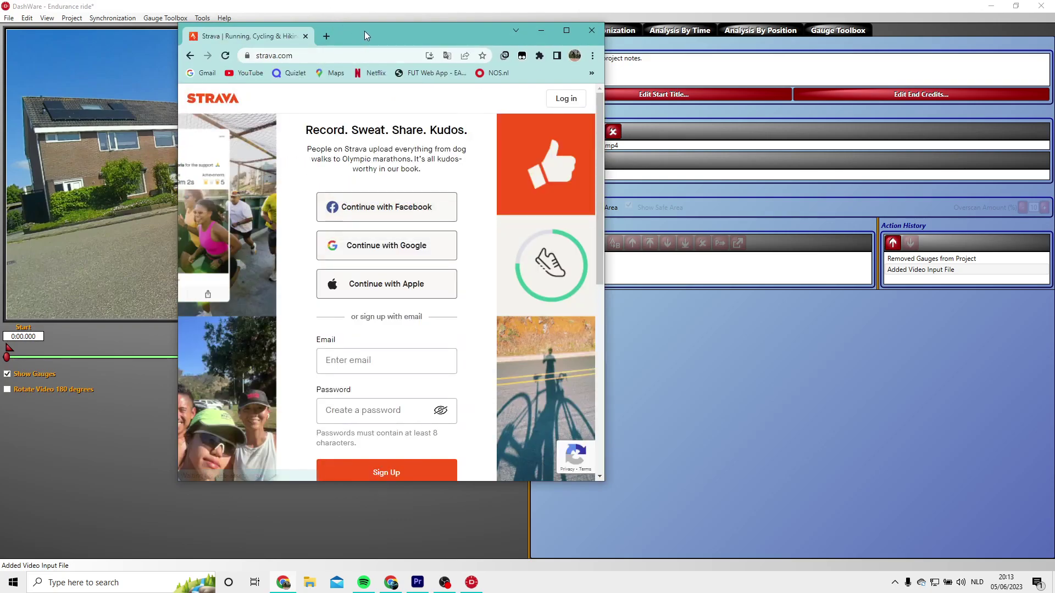
double_click(364, 31)
left_click(515, 220)
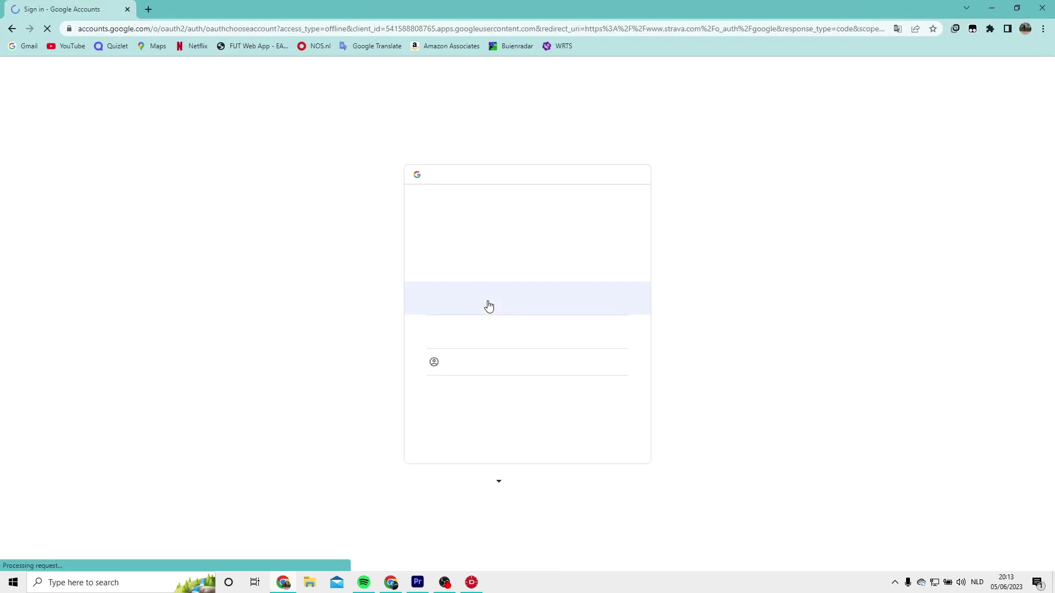
left_click(500, 301)
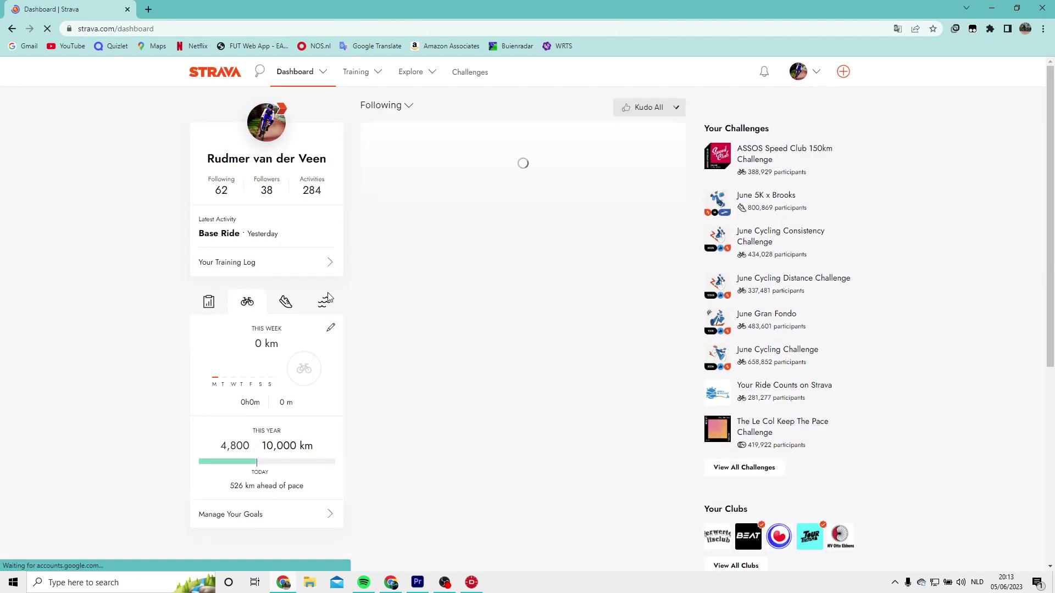
Export the Base Ride activity as Base_Ride.tcx from its options menu
left_click(226, 237)
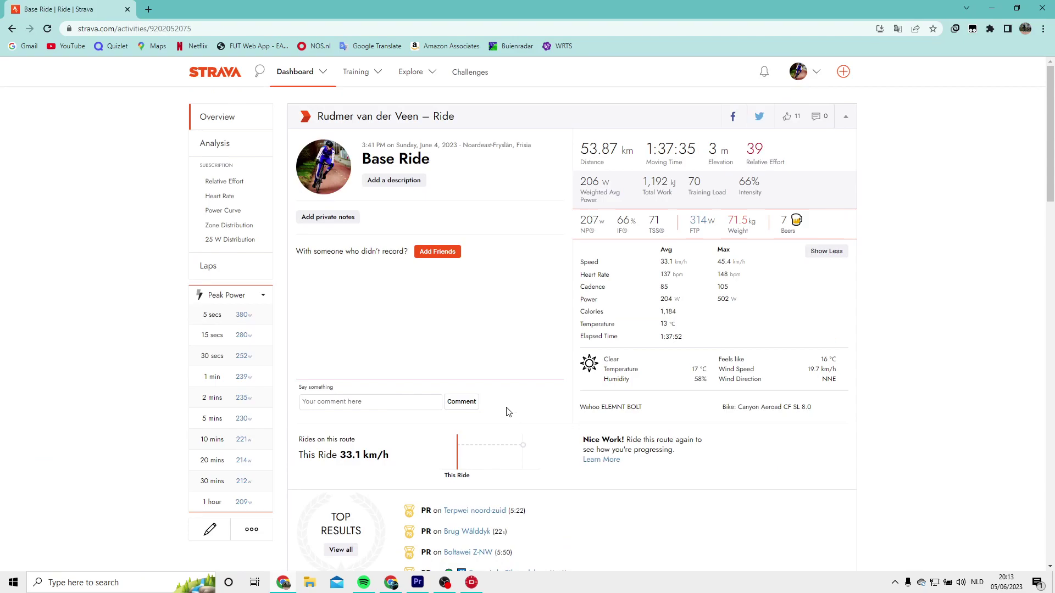
scroll(510, 400, "down", 1)
scroll(452, 351, "down", 3)
scroll(403, 429, "down", 2)
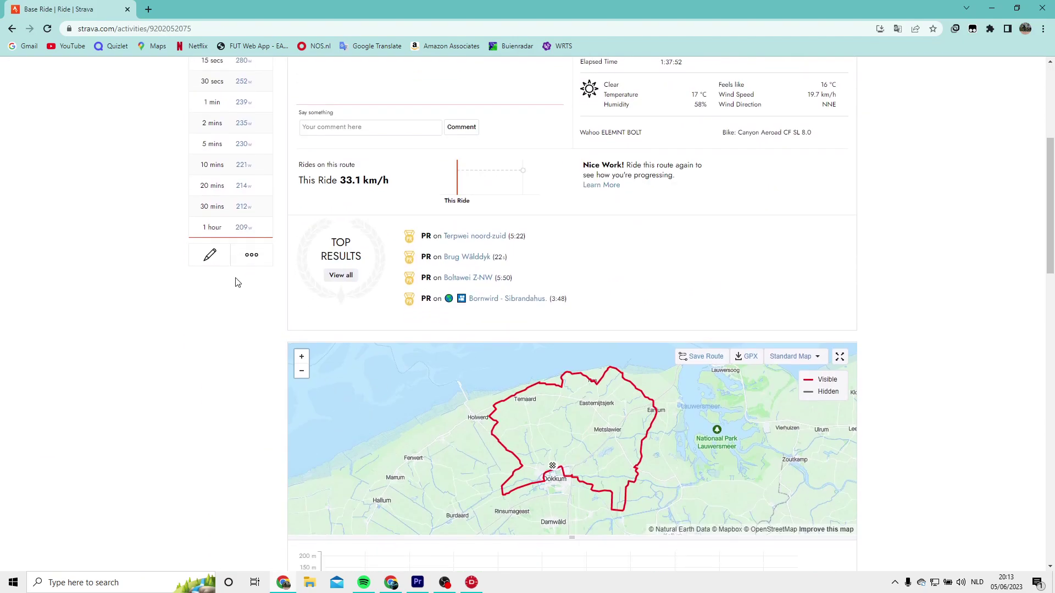
left_click(246, 262)
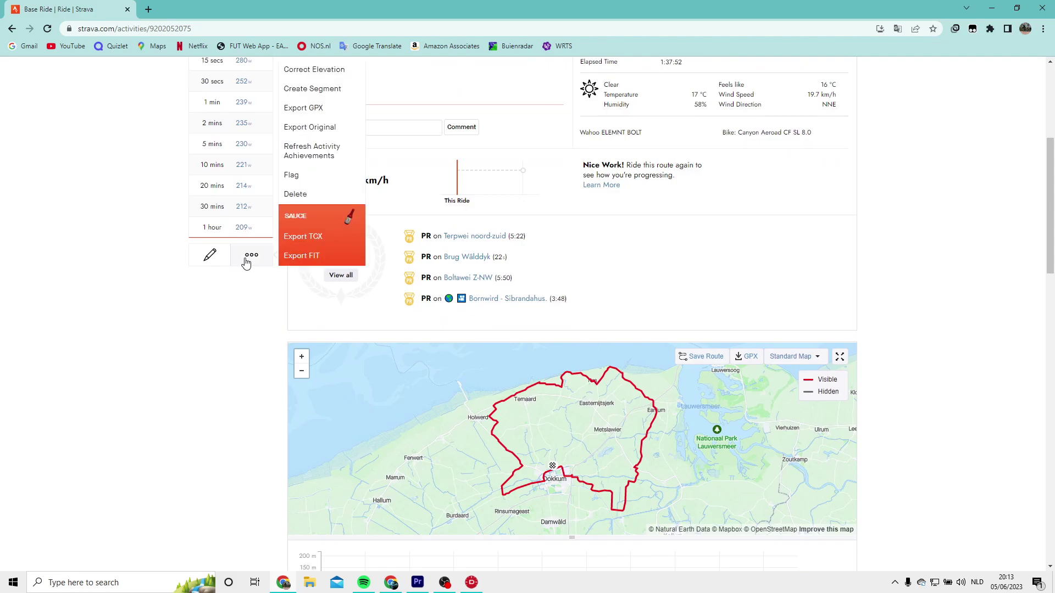
scroll(291, 236, "down", 2)
scroll(314, 220, "up", 2)
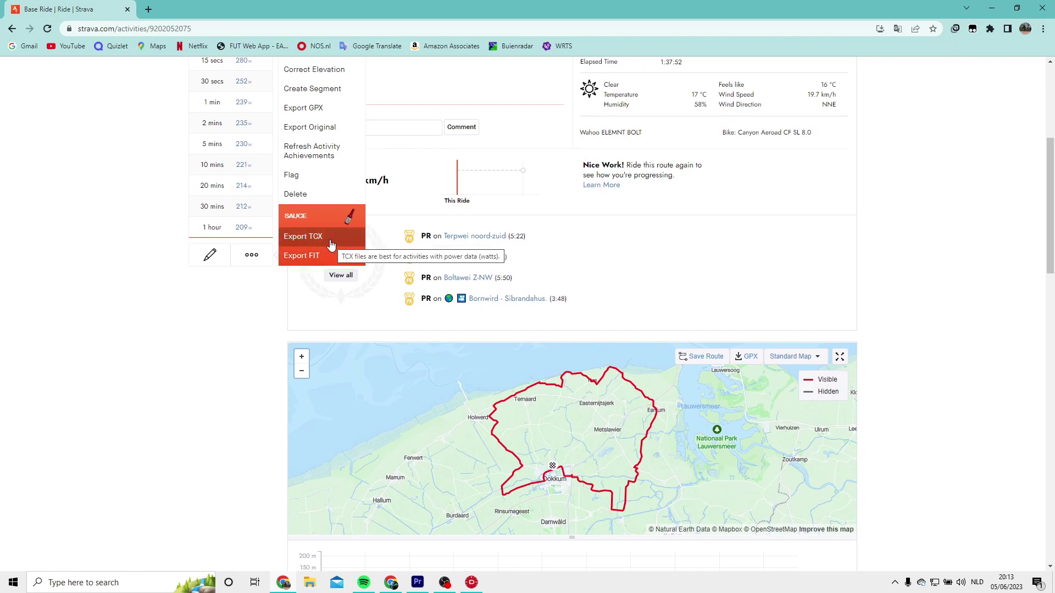
left_click(330, 243)
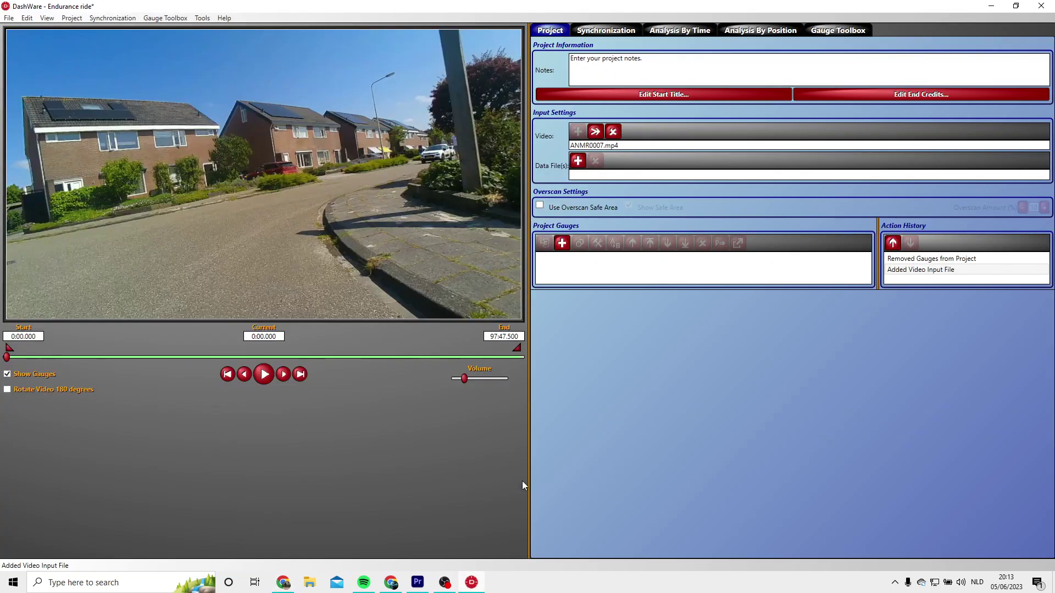
Add Base_Ride.tcx from Downloads as the data file with the 'TCX - Calculated Speed' profile
left_click(577, 160)
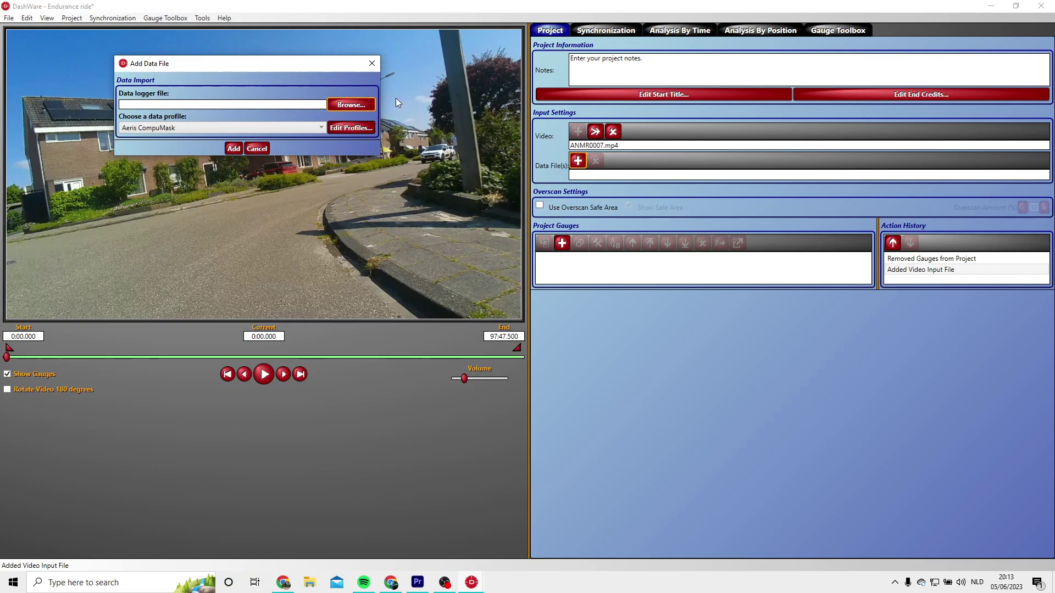
left_click(355, 105)
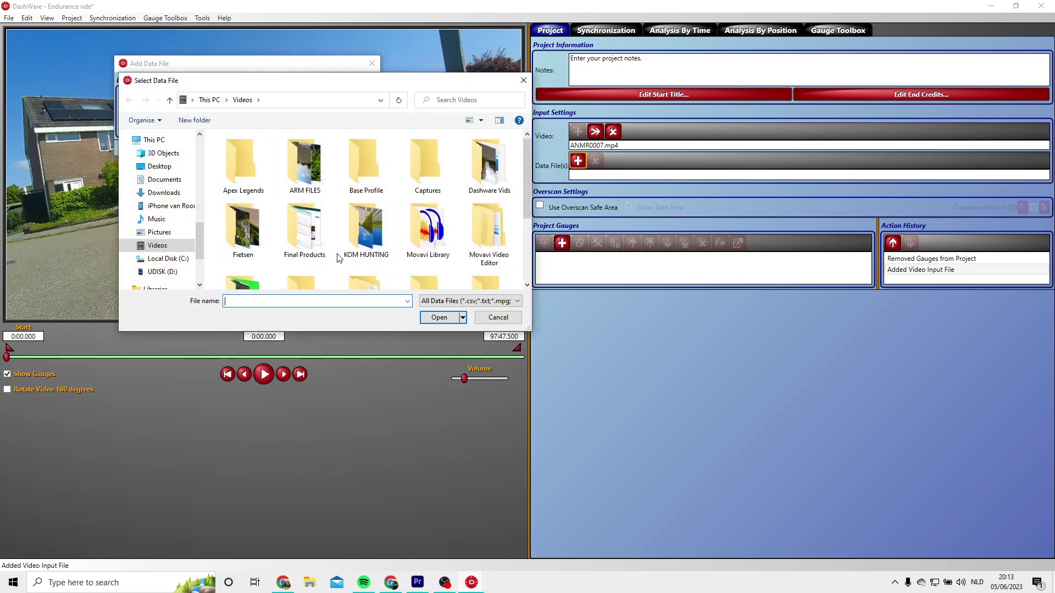
scroll(341, 261, "down", 3)
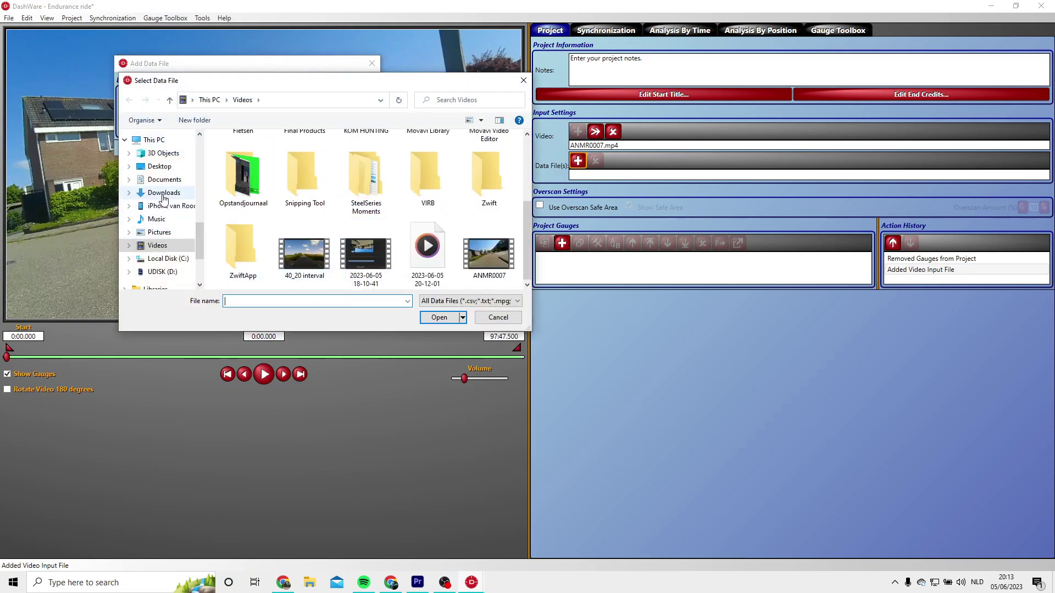
left_click(164, 192)
left_click(285, 170)
left_click(424, 322)
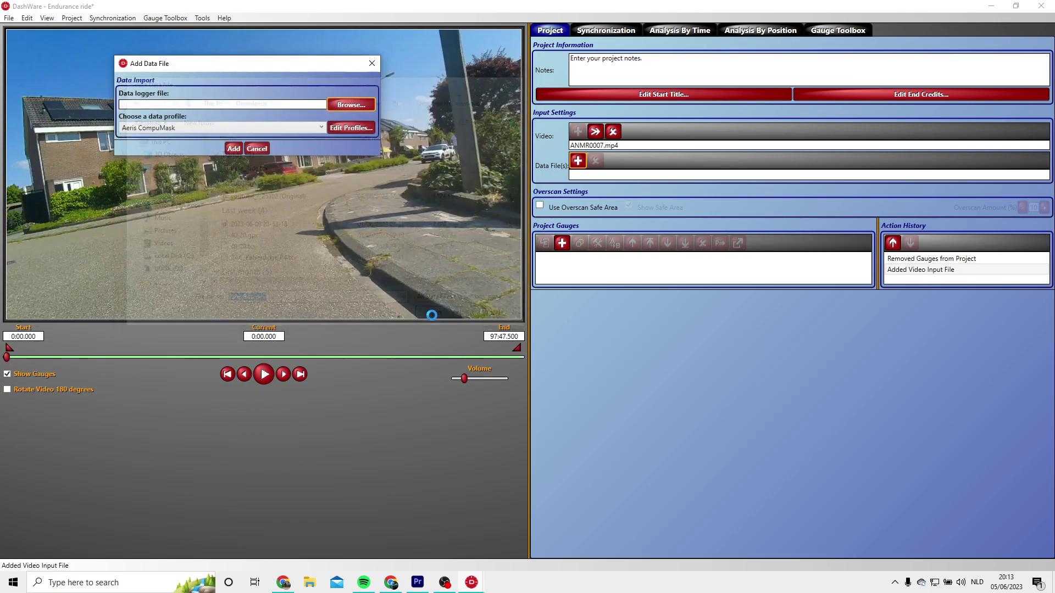
left_click(231, 150)
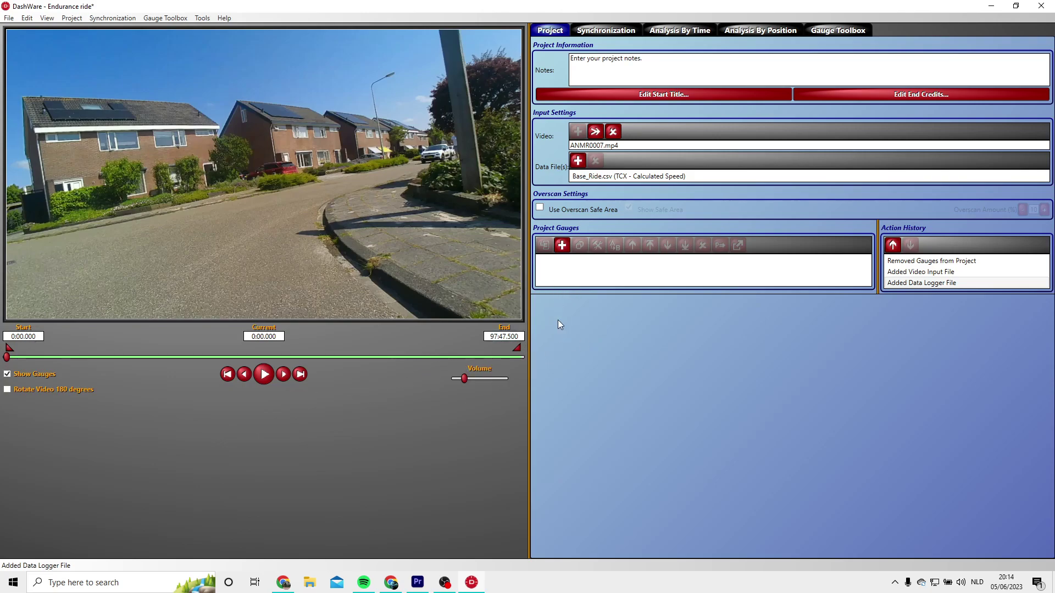
left_click(561, 245)
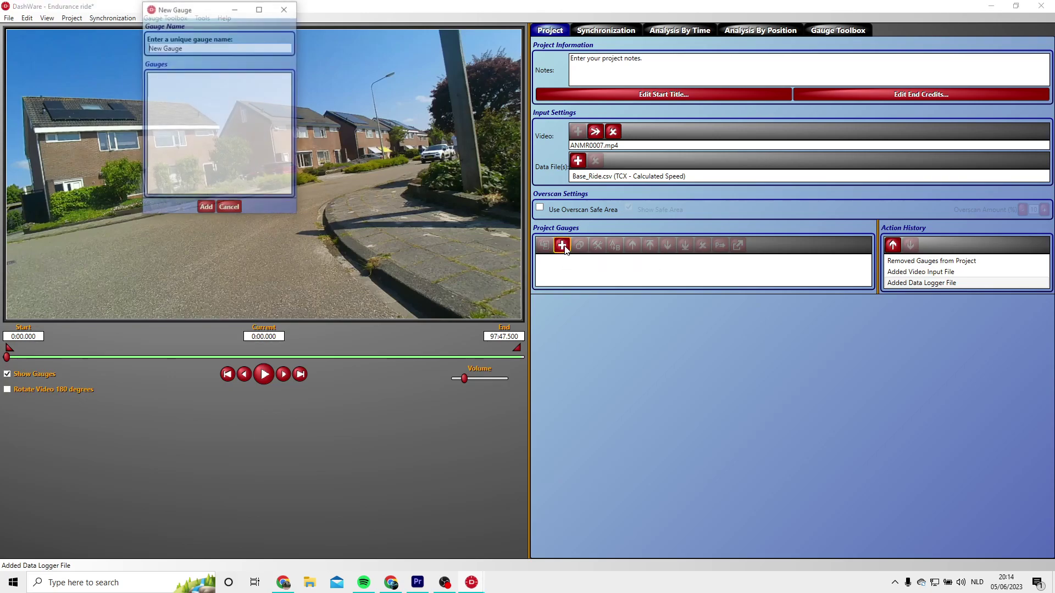
Place the GPS Map gauge from the Gauge Toolbox at the video's upper right
left_click(285, 8)
left_click(838, 30)
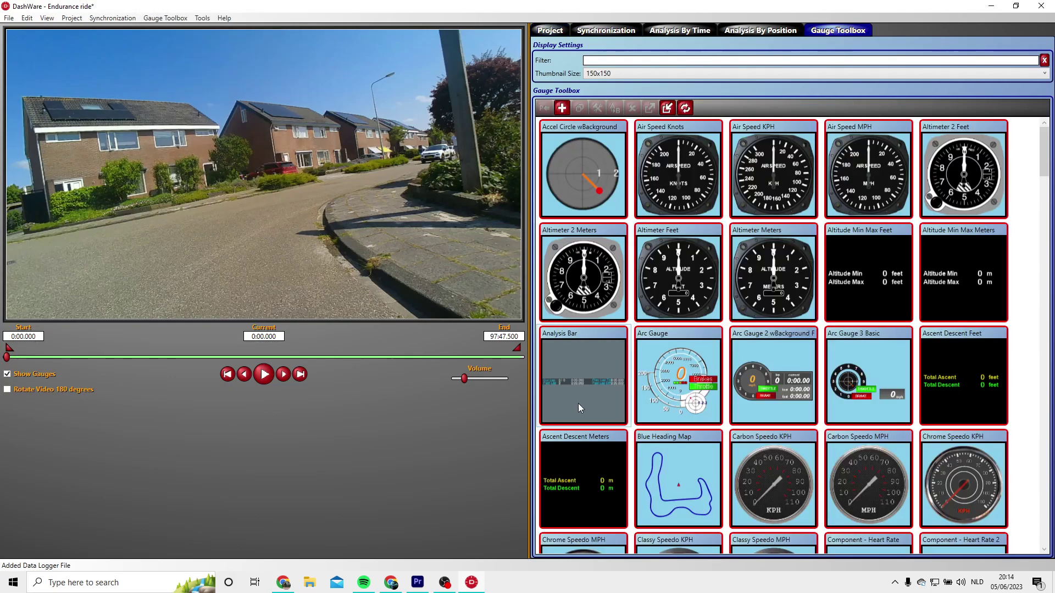
scroll(711, 391, "down", 10)
left_click_drag(710, 393, 709, 393)
scroll(708, 394, "down", 15)
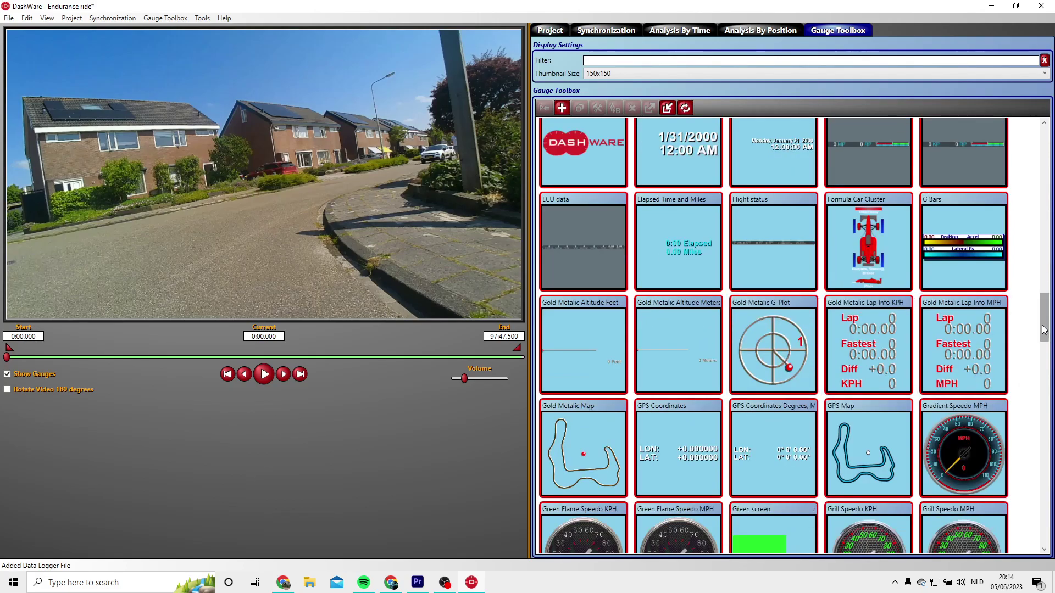
scroll(1032, 353, "down", 3)
scroll(1033, 353, "up", 1)
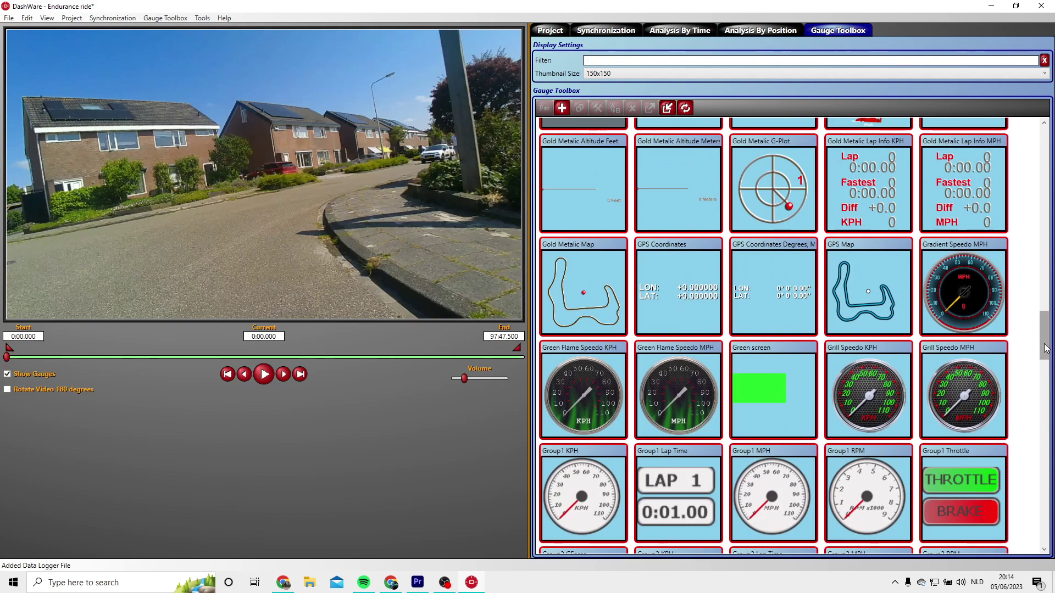
left_click_drag(868, 289, 463, 158)
left_click_drag(411, 117, 411, 117)
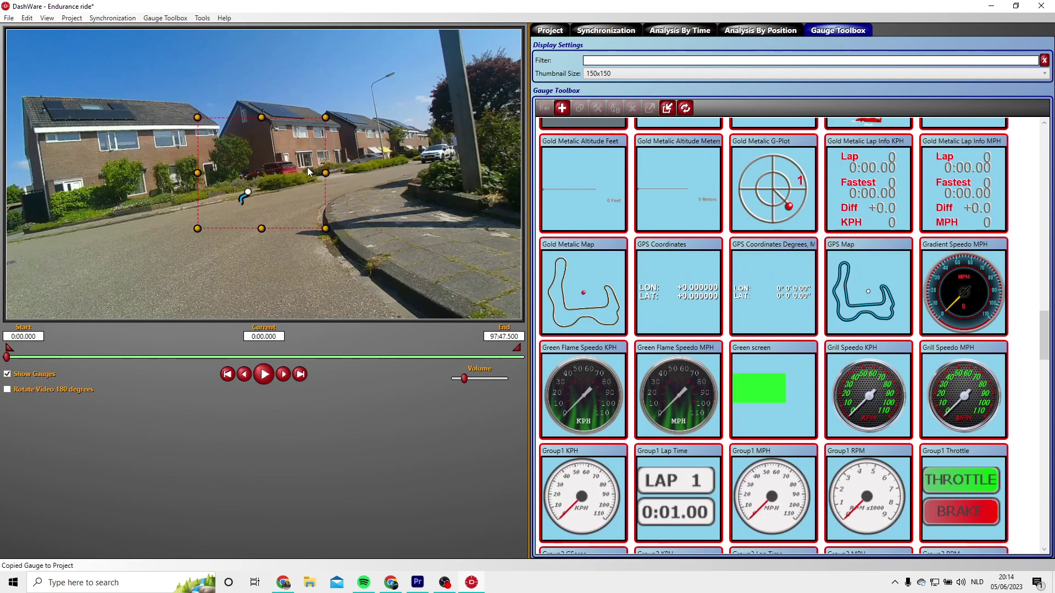
left_click_drag(273, 187, 460, 106)
double_click(469, 117)
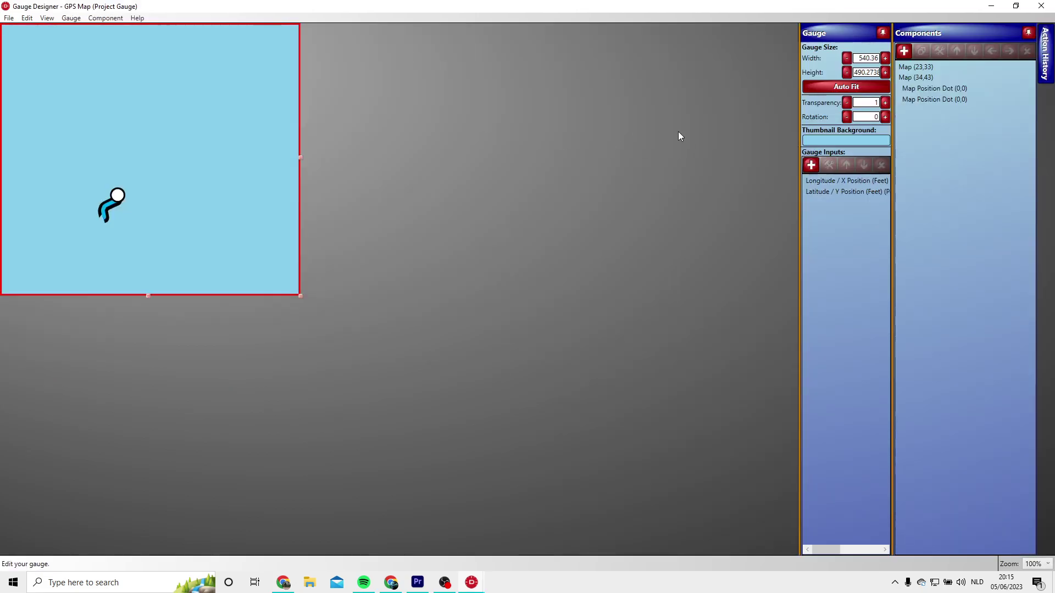
left_click(1041, 6)
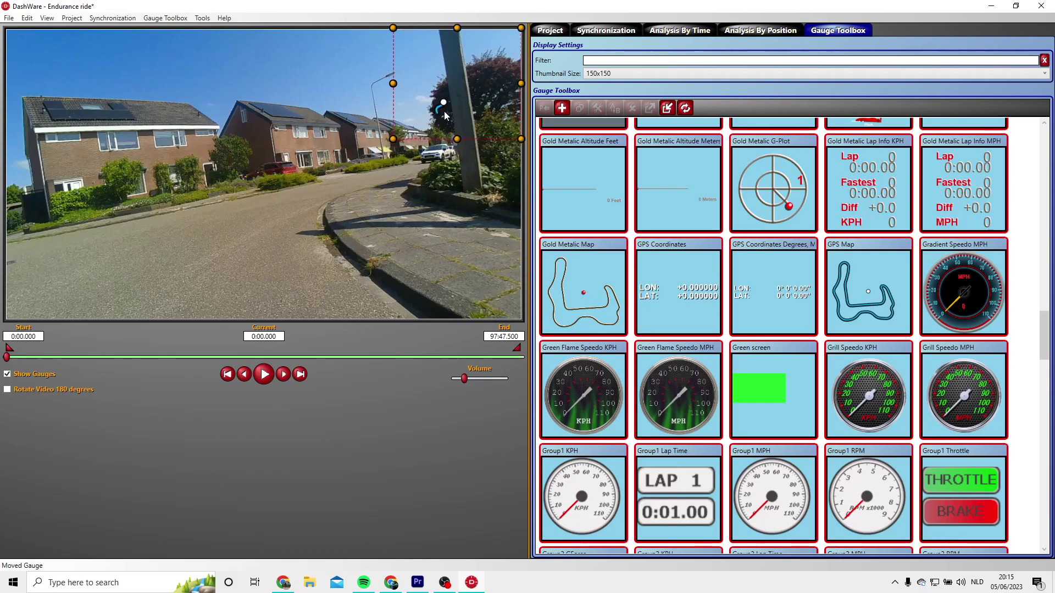
Add Power and Heart Rate Roodmir V2 gauges at the lower left, power above heart rate
scroll(746, 397, "down", 6)
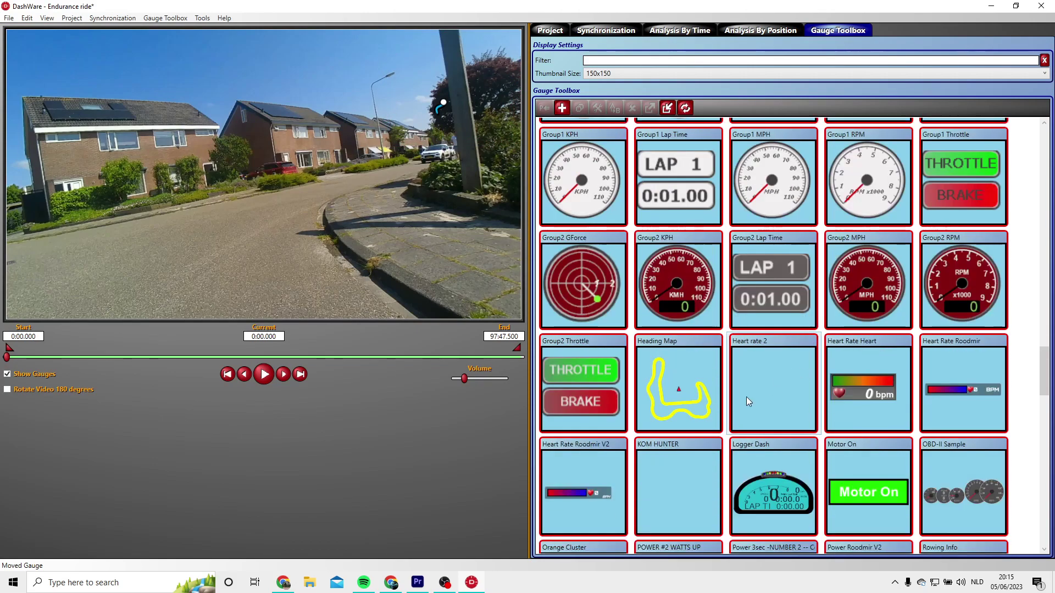
scroll(855, 430, "down", 1)
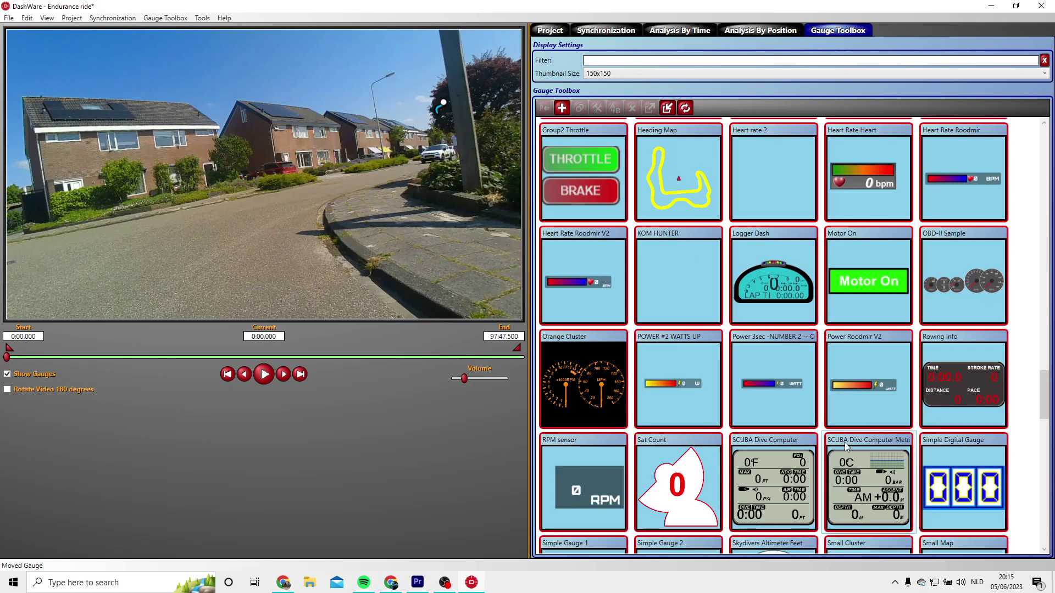
scroll(830, 445, "down", 3)
left_click_drag(865, 305, 310, 211)
left_click_drag(582, 201, 432, 214)
left_click_drag(300, 208, 125, 289)
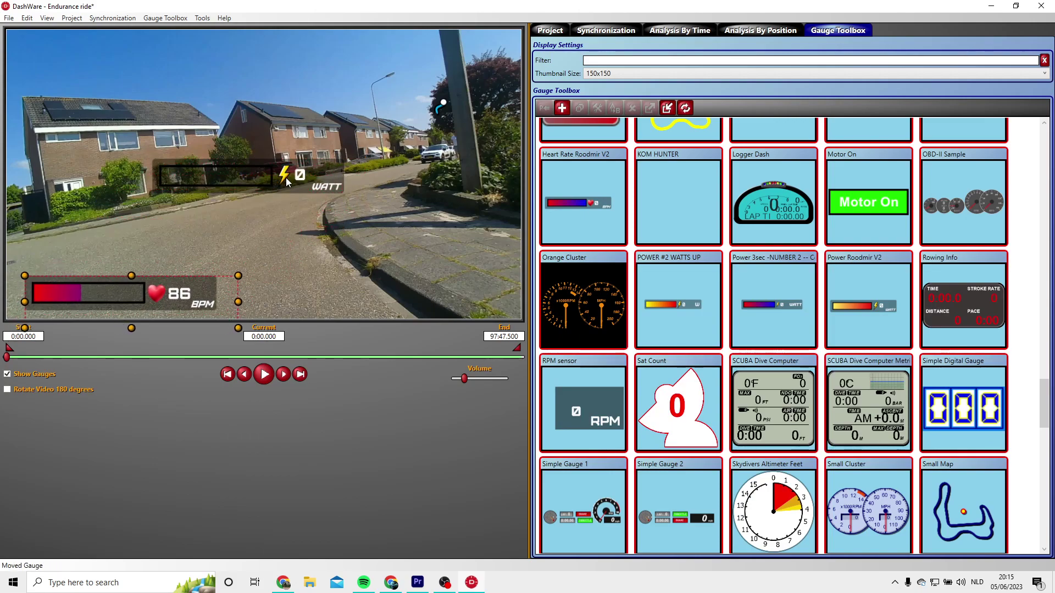
left_click_drag(286, 177, 160, 256)
left_click(343, 236)
Add Group2 KPH and Group2 RPM dials at the lower right, enlarging the RPM dial
scroll(872, 398, "up", 10)
scroll(873, 400, "down", 2)
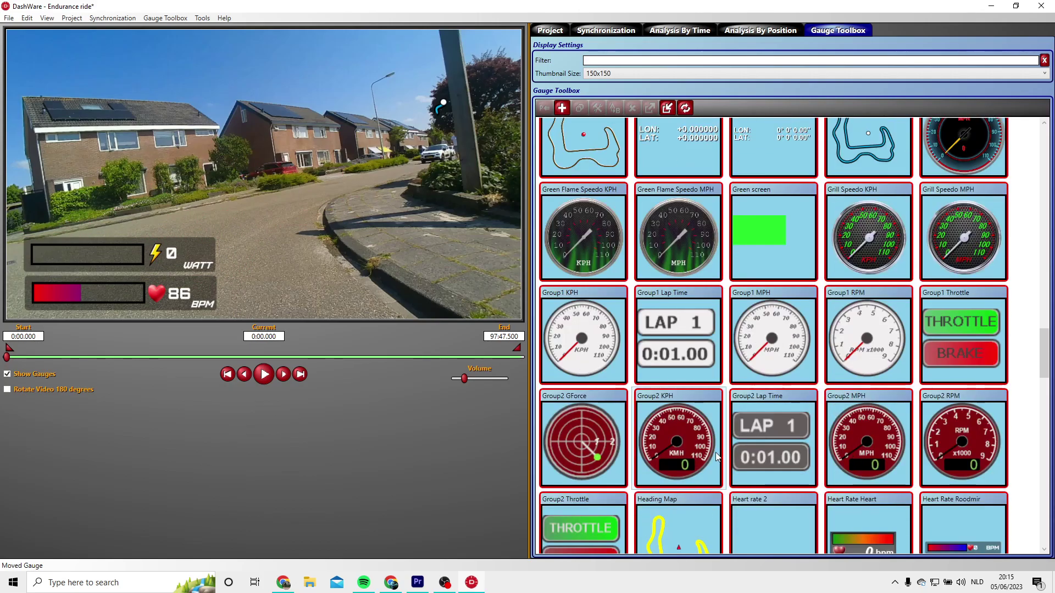
left_click_drag(683, 452, 422, 293)
left_click_drag(961, 439, 415, 208)
left_click_drag(281, 191, 484, 276)
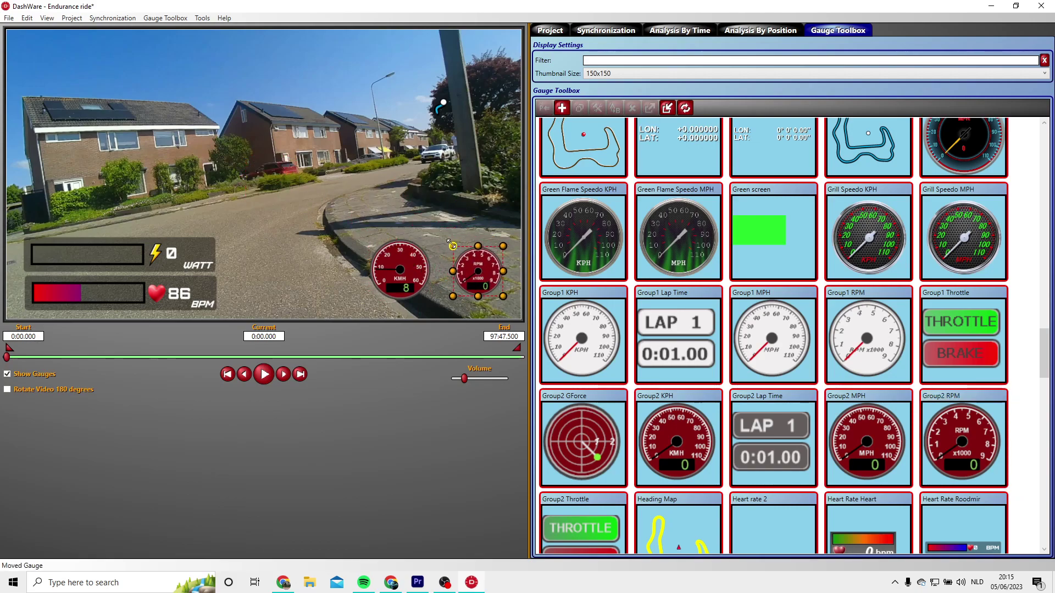
left_click_drag(452, 245, 497, 298)
left_click(388, 192)
left_click(490, 276)
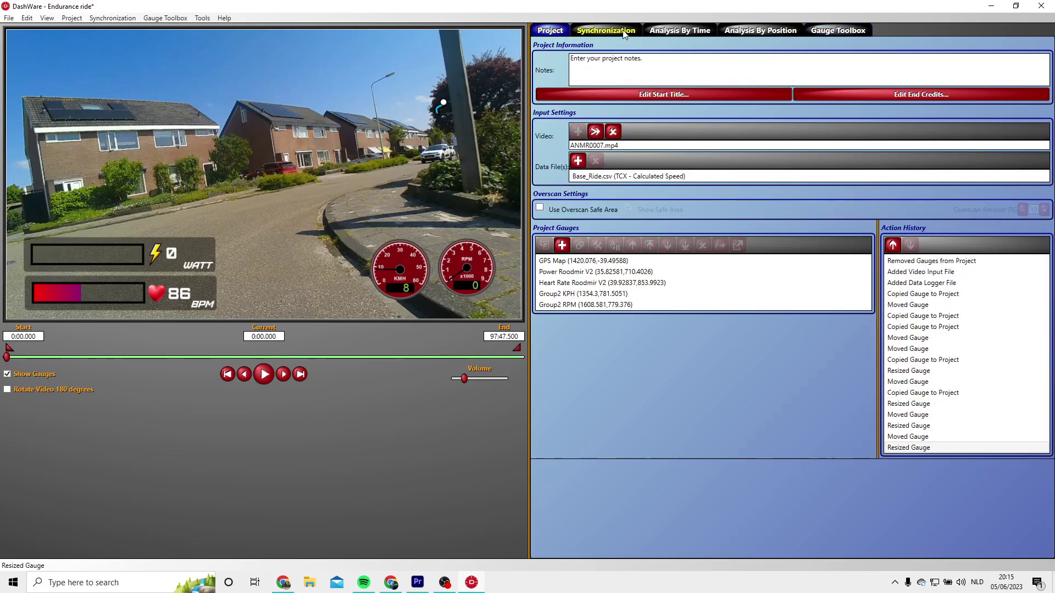
Review the ride data by time and distance and show all laps on the sync map
left_click(684, 32)
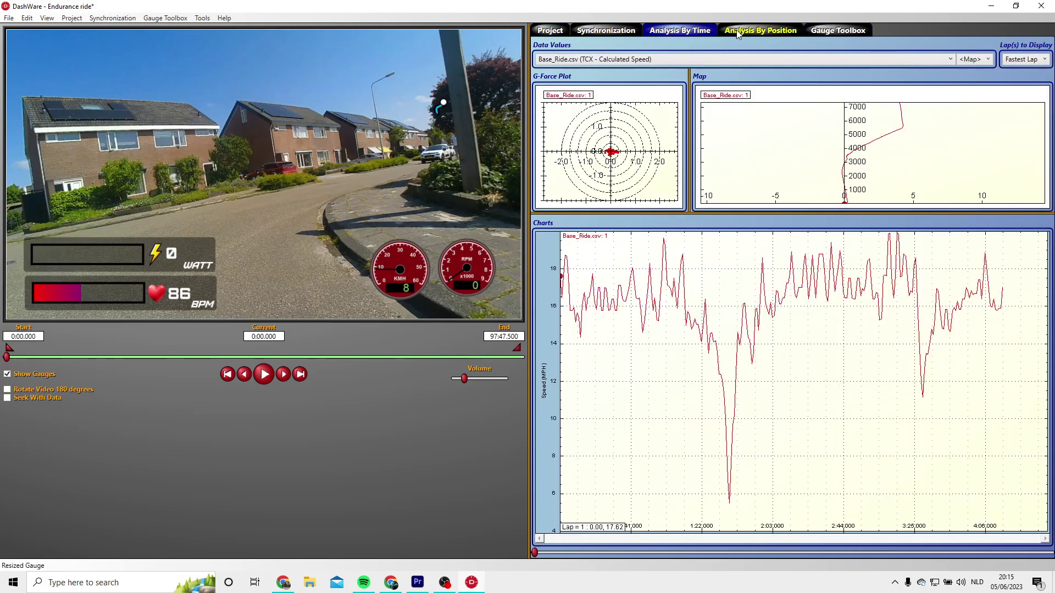
left_click(738, 34)
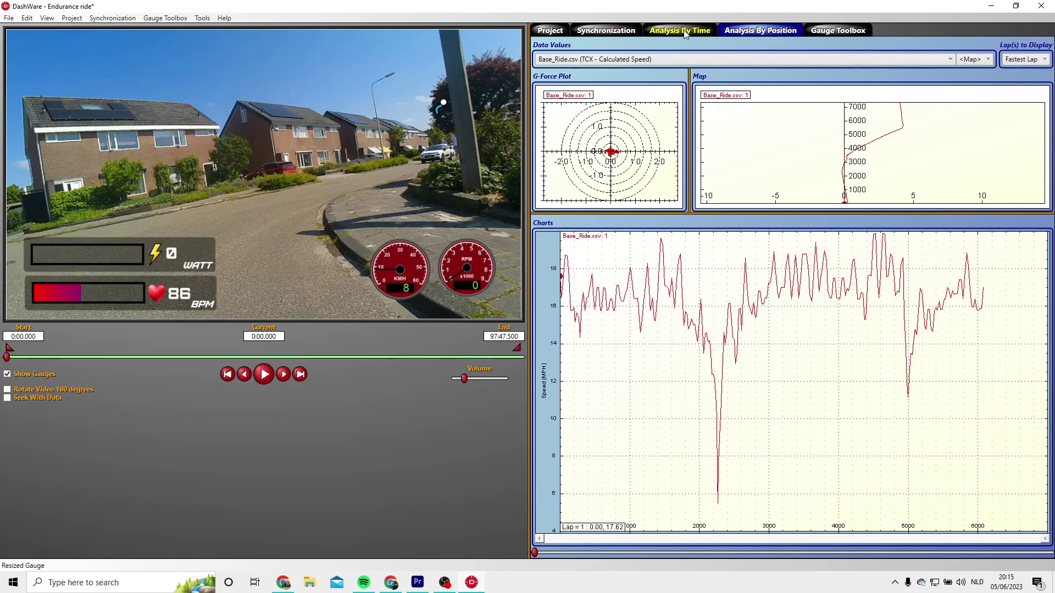
left_click(619, 32)
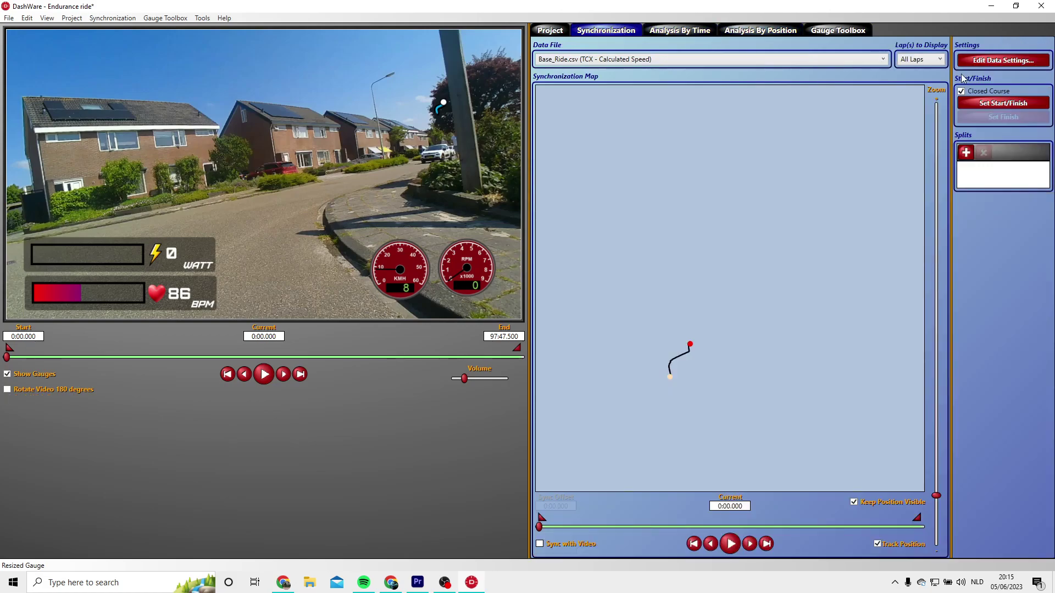
left_click(926, 60)
left_click(929, 81)
left_click(927, 64)
left_click(928, 72)
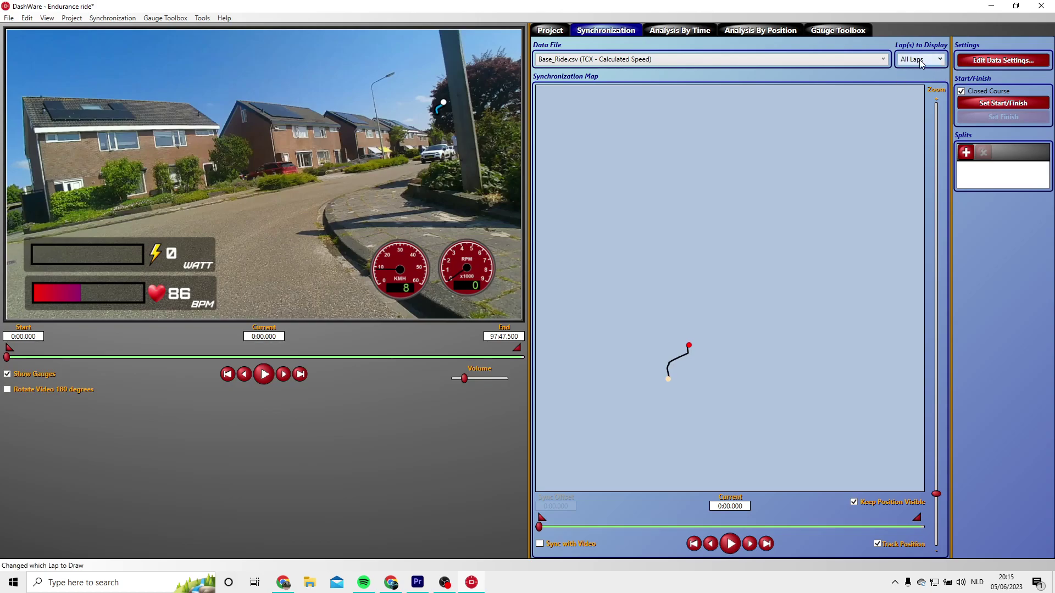
left_click(999, 64)
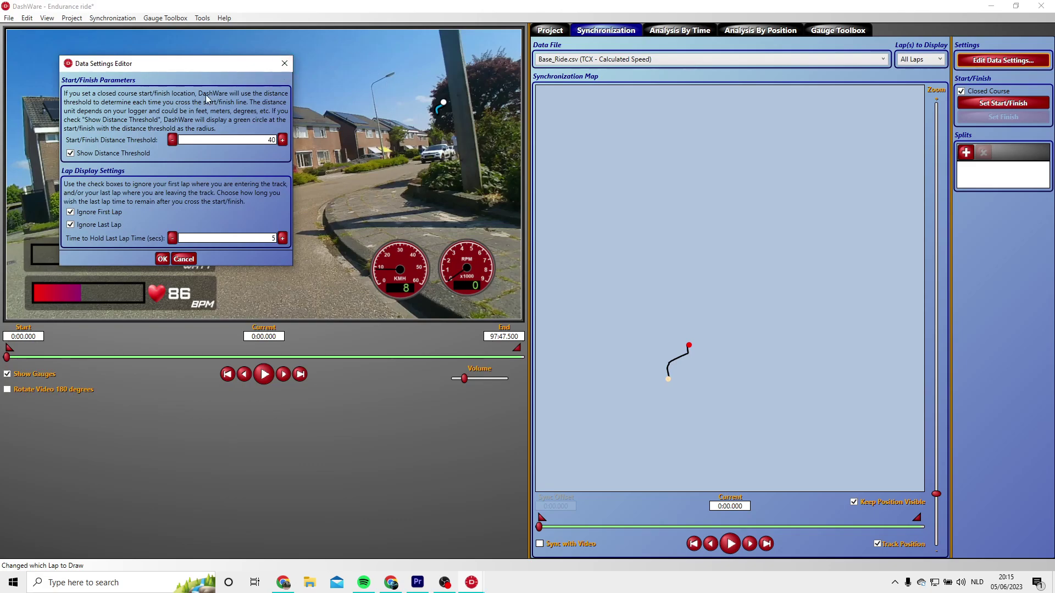
Close the Data Settings Editor and uncheck Closed Course in the Synchronization view
left_click(284, 63)
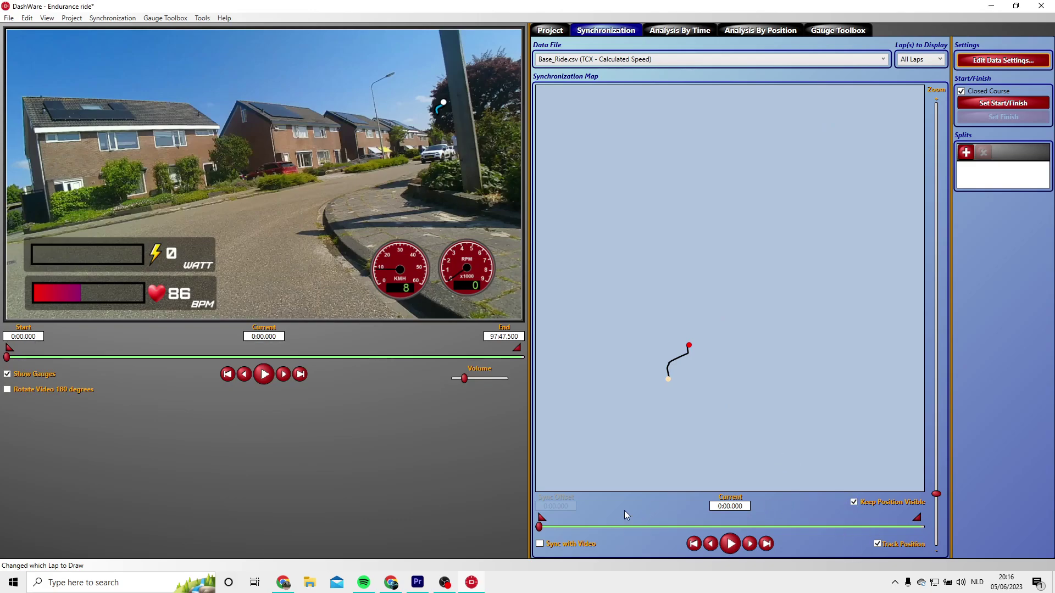
left_click(675, 32)
left_click(838, 29)
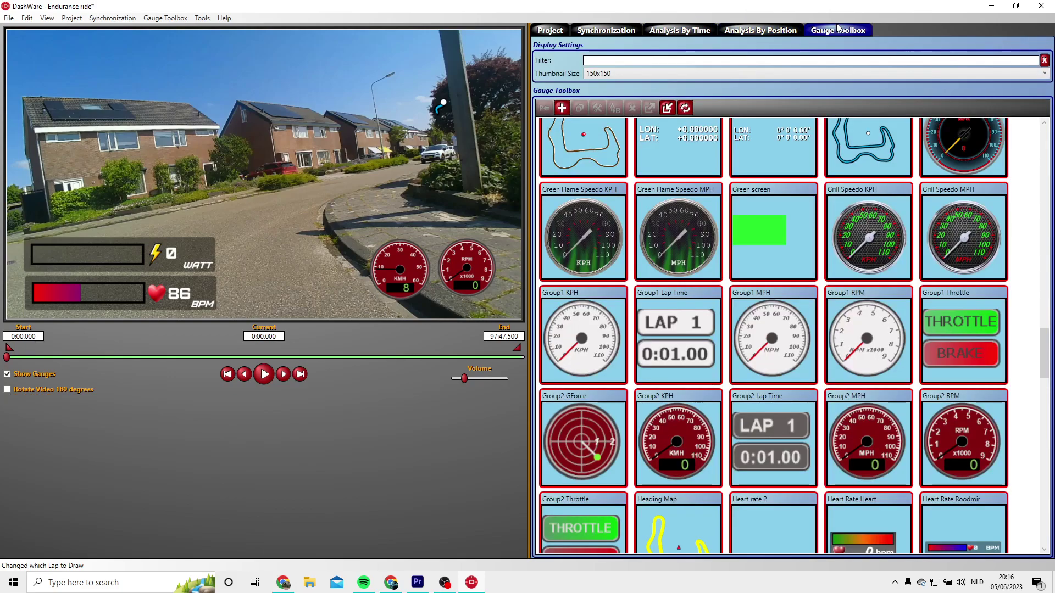
left_click(703, 31)
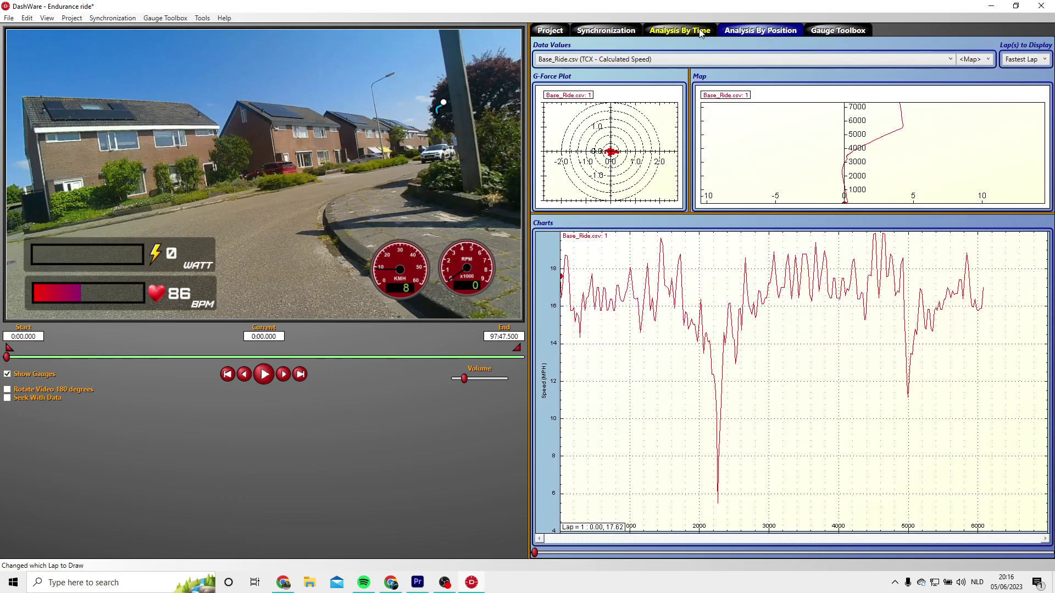
left_click(617, 32)
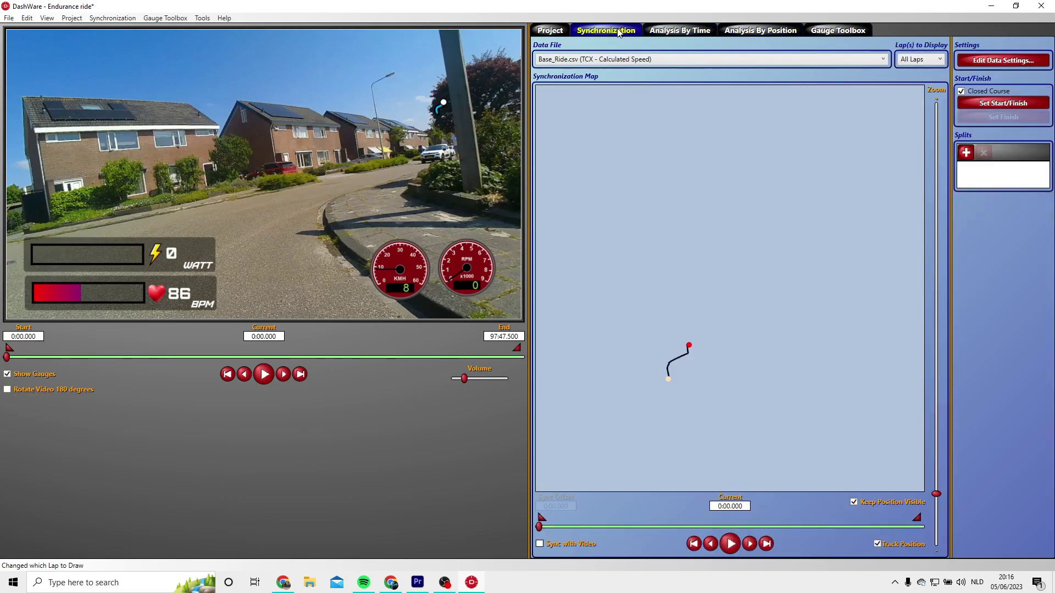
left_click(961, 92)
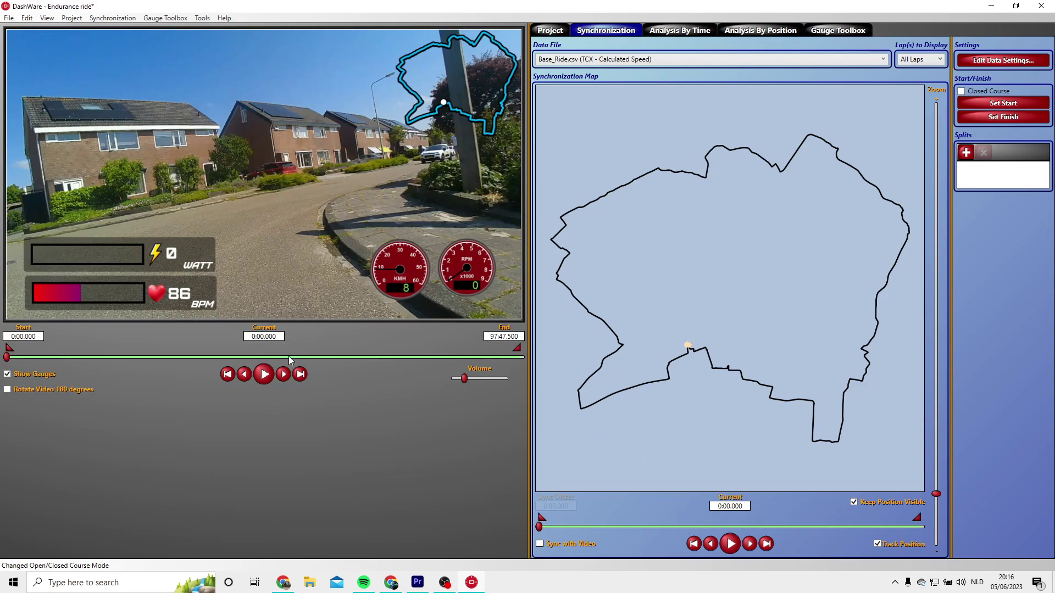
Align the data position with the video landmark at -0:15.609 and check Sync with Video
left_click_drag(6, 359, 19, 366)
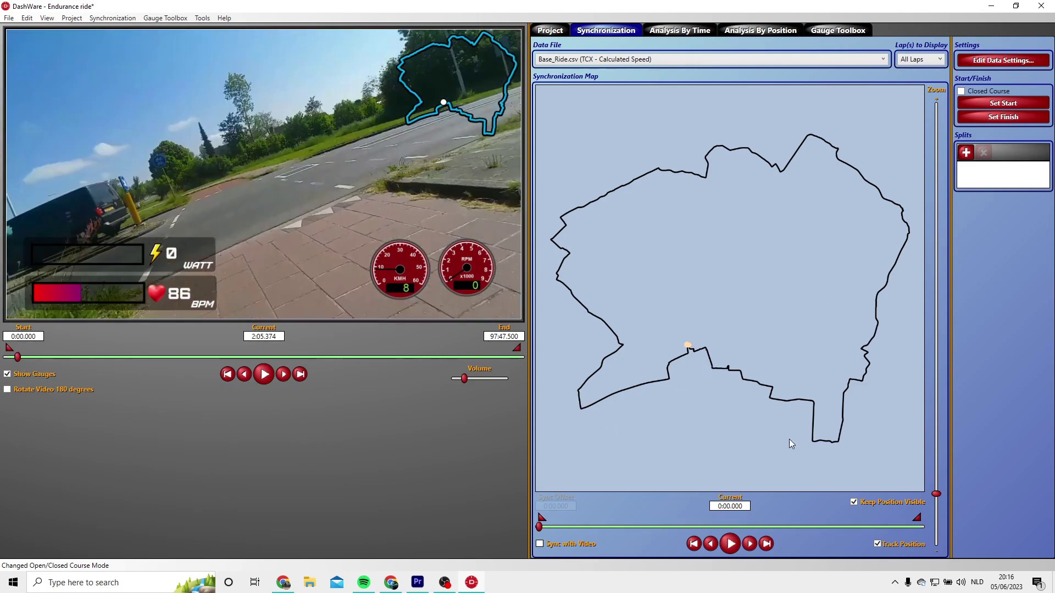
left_click(937, 486)
left_click_drag(936, 489, 916, 209)
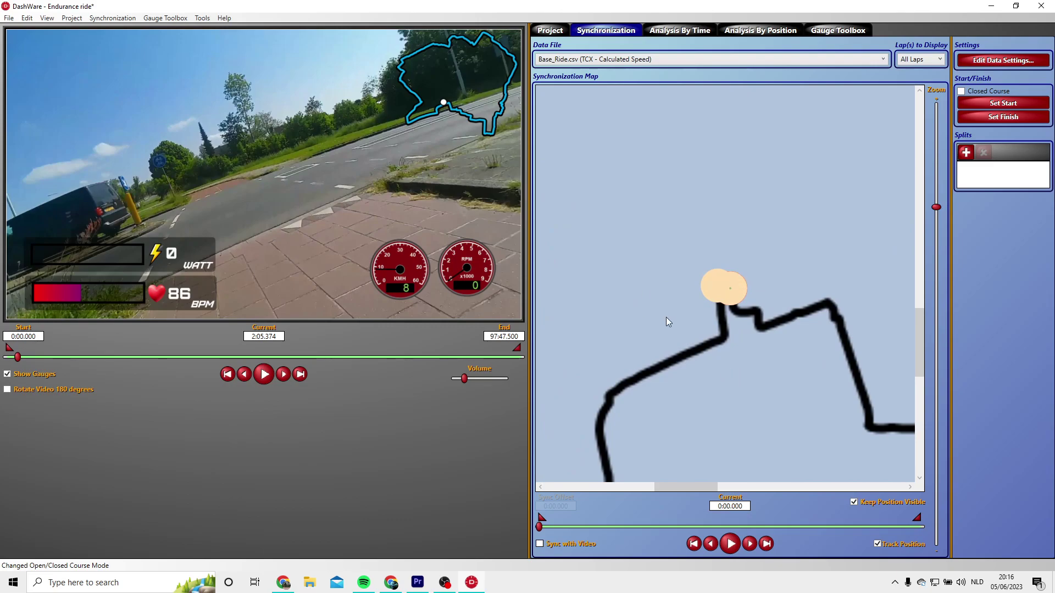
left_click_drag(539, 528, 547, 529)
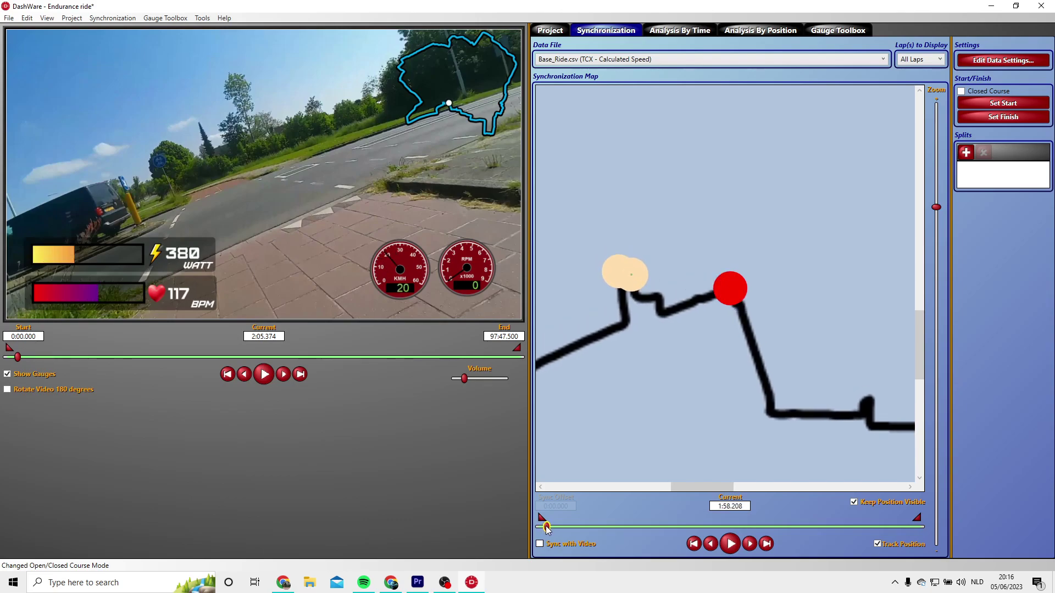
left_click_drag(546, 528, 545, 529)
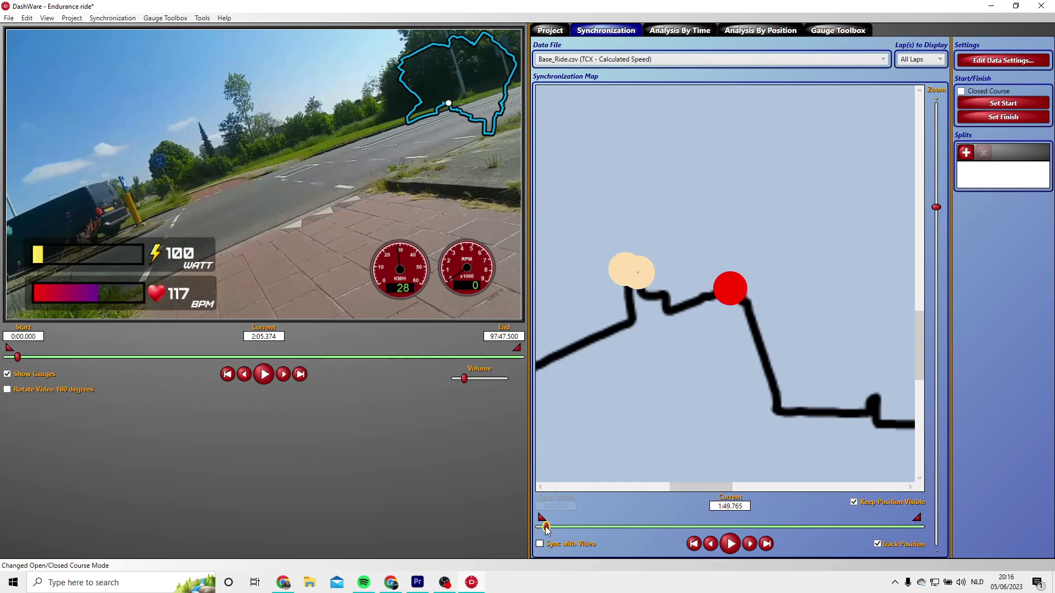
left_click(540, 544)
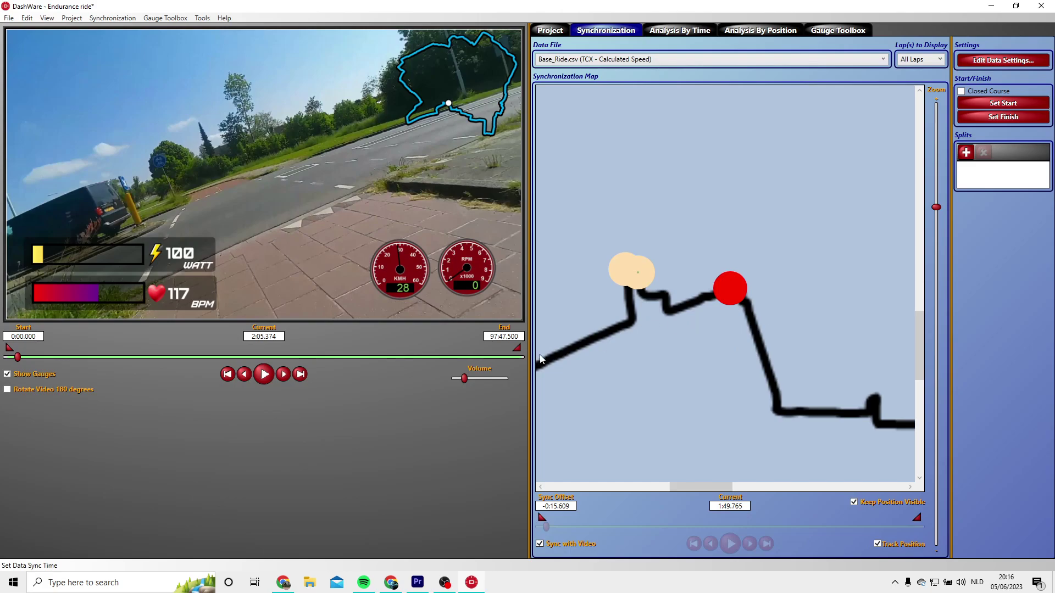
Play the synced video and zoom the sync map out to the whole route
left_click(263, 374)
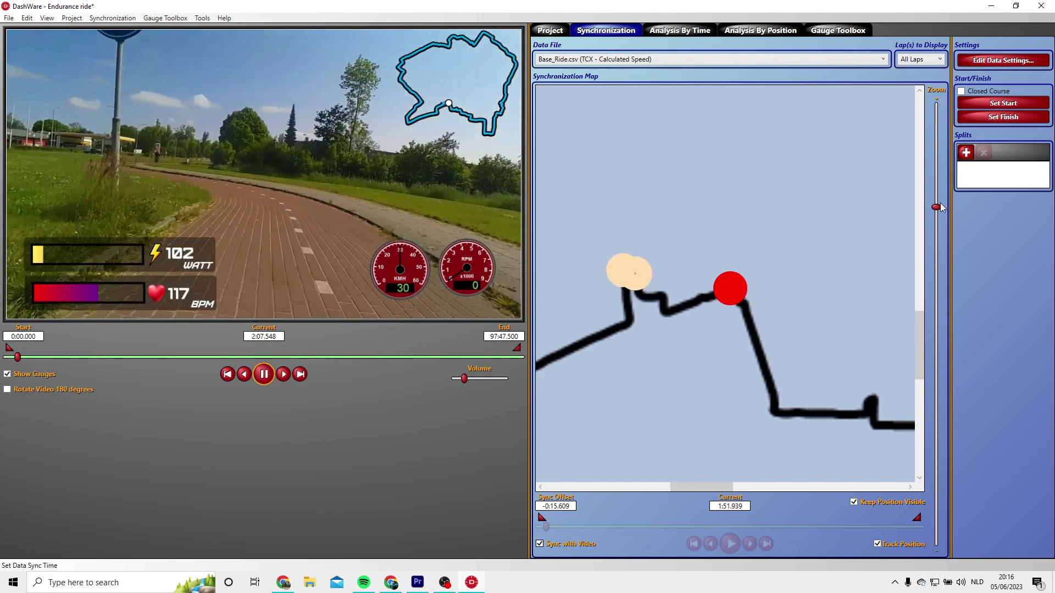
left_click(929, 335)
left_click_drag(930, 339, 928, 502)
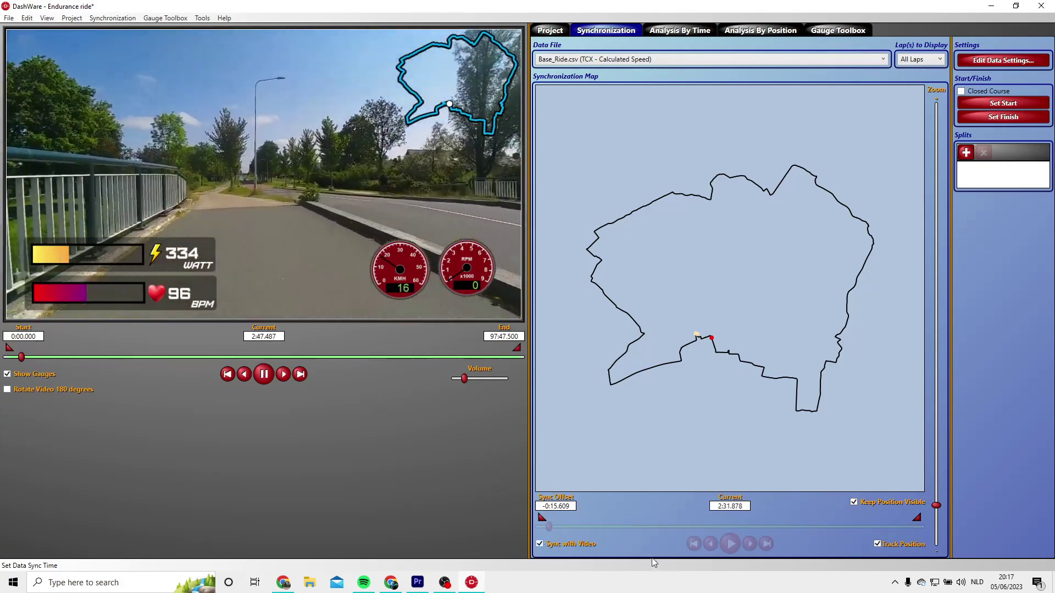
Pause the video at 2:49.266 and uncheck Sync with Video
left_click(268, 378)
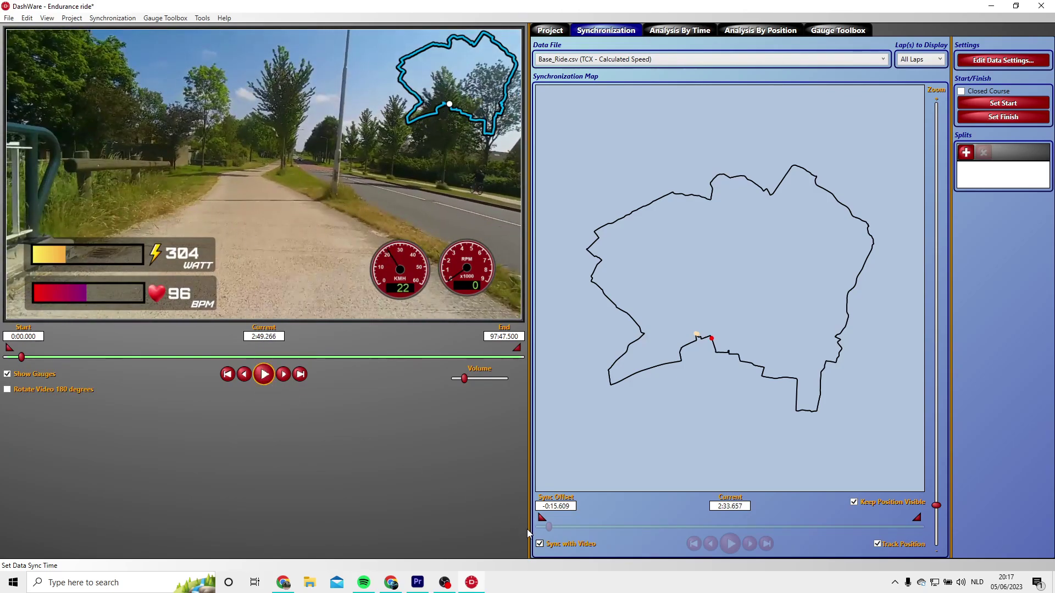
left_click(540, 545)
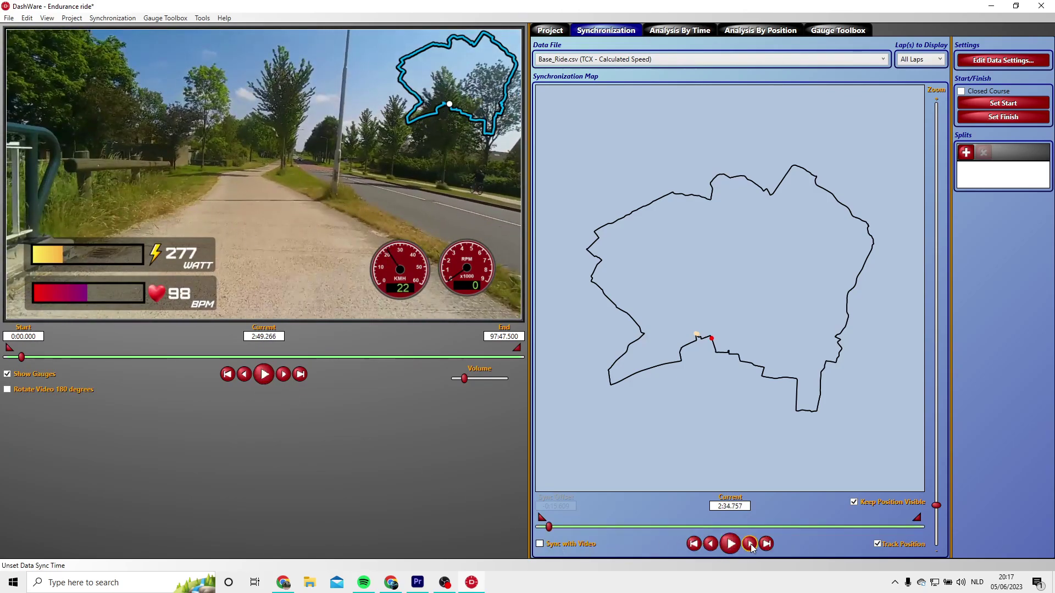
Nudge the data forward two steps, re-lock sync, and replay a section to test it
left_click(751, 543)
left_click(750, 544)
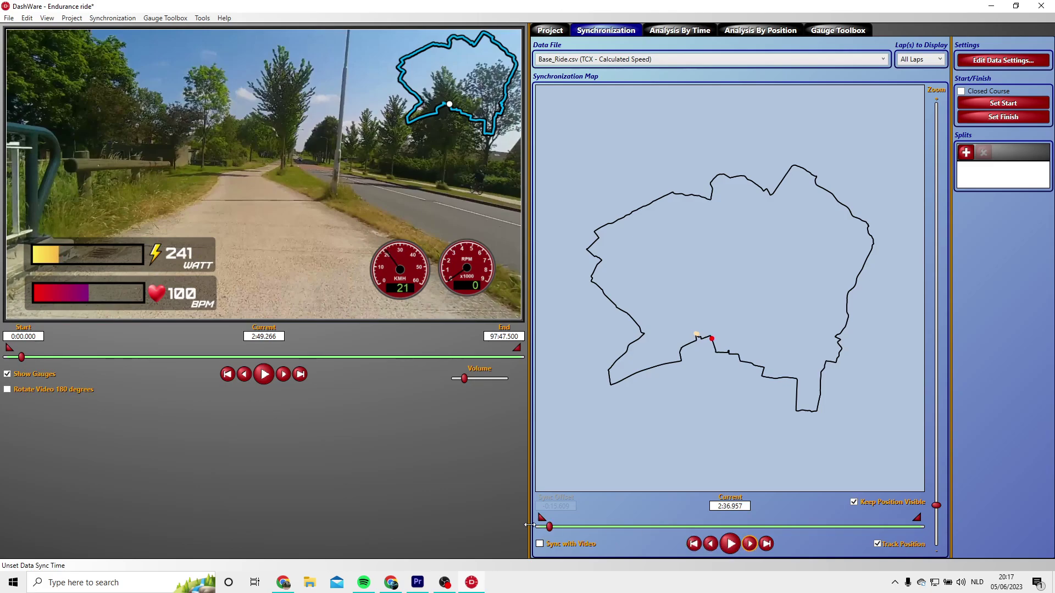
left_click(540, 545)
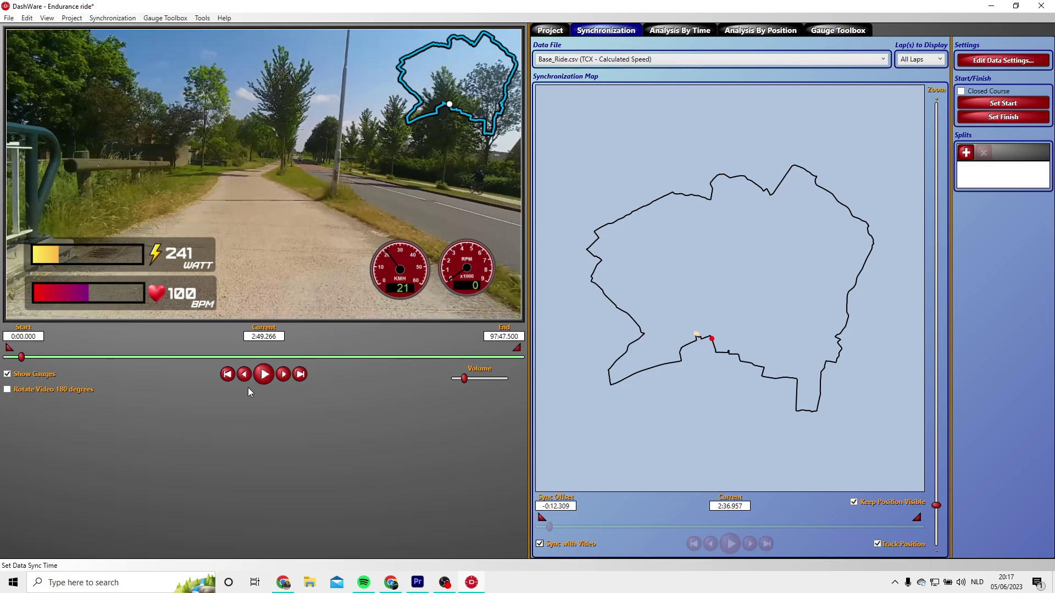
left_click(264, 374)
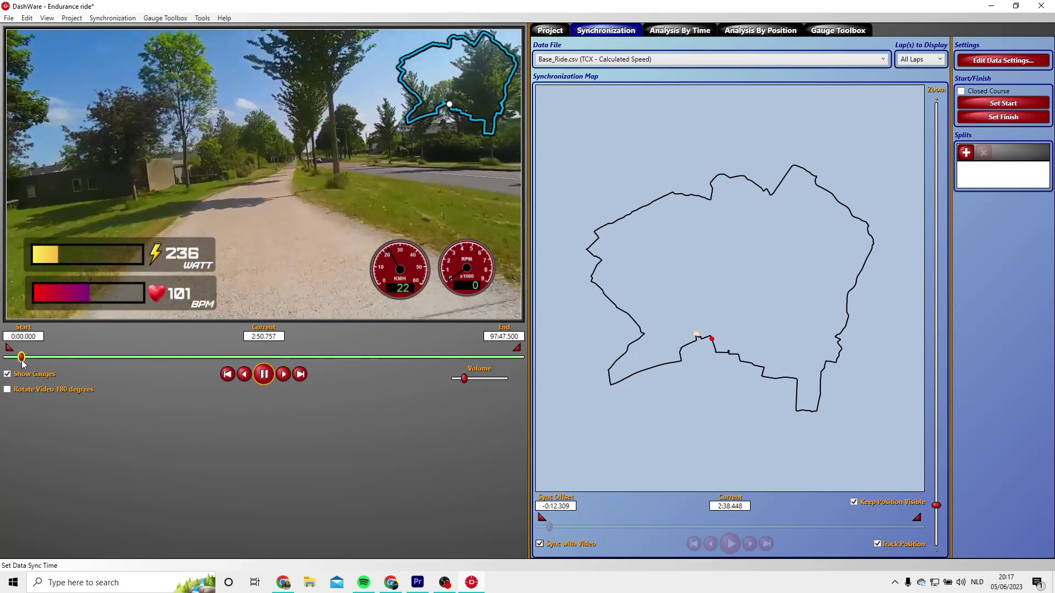
left_click_drag(22, 357, 19, 357)
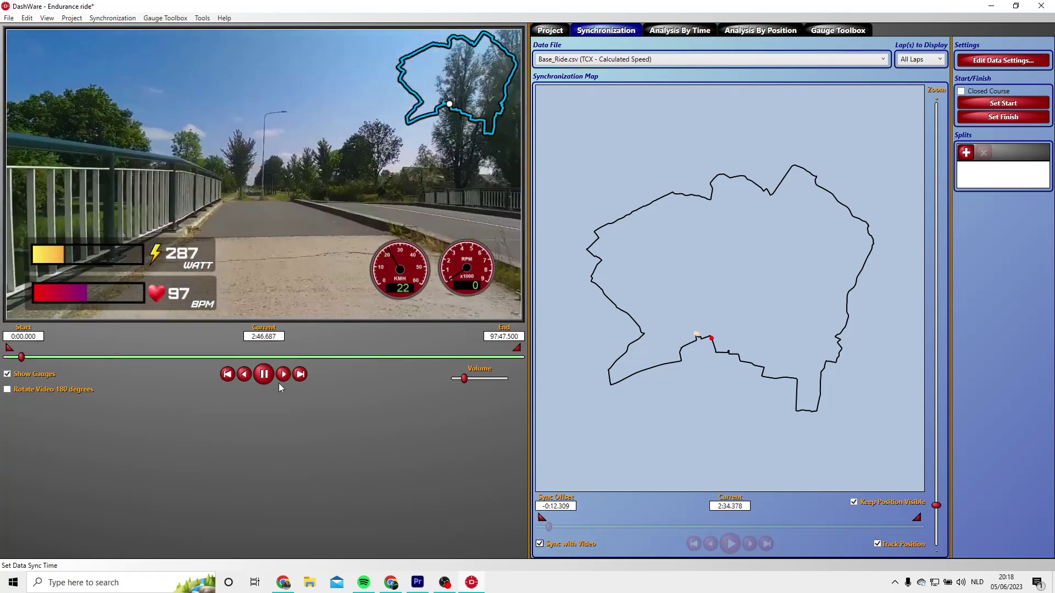
left_click(264, 374)
Unlock, nudge the data forward two more steps, and re-lock at -0:08.909 with playback running
left_click(539, 544)
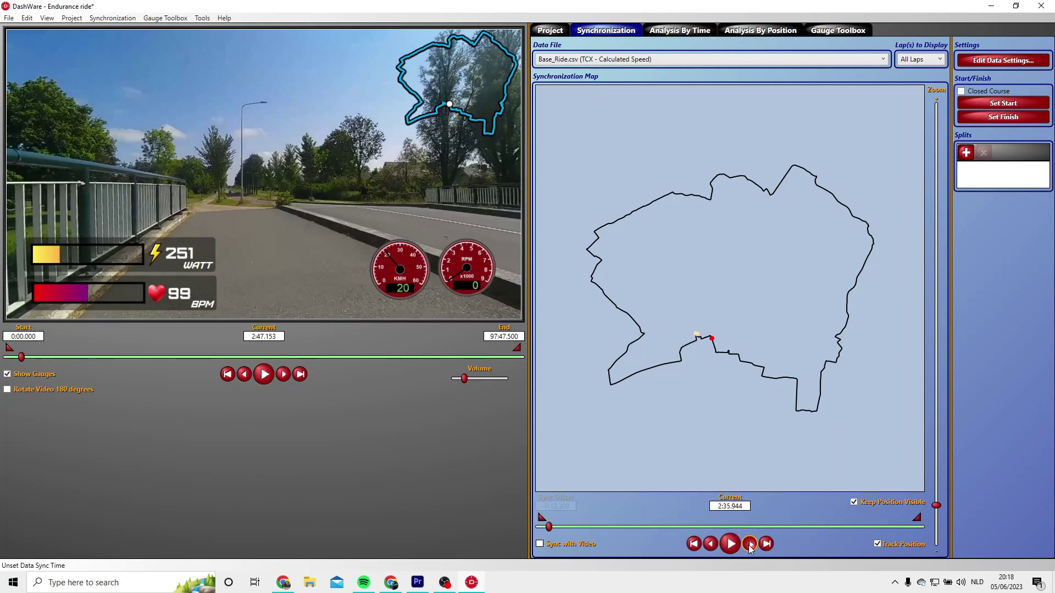
left_click(749, 544)
left_click(749, 544)
left_click(540, 544)
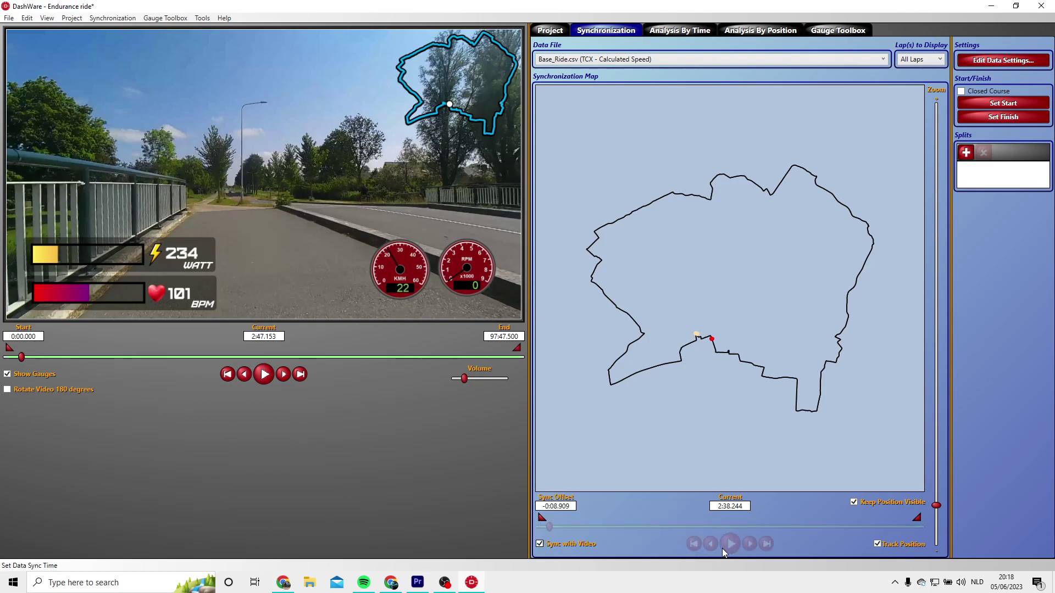
left_click(264, 374)
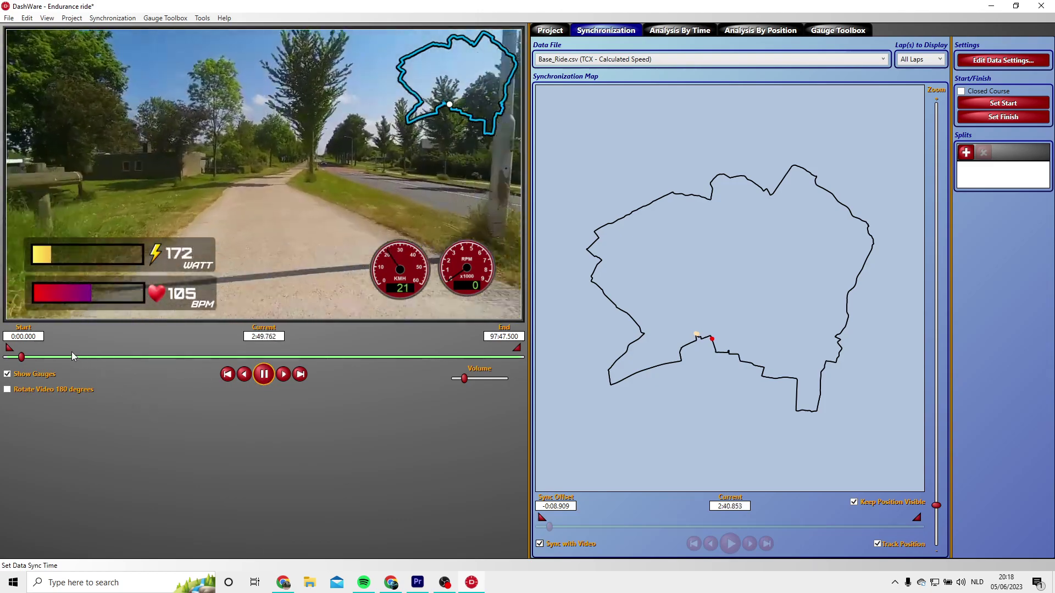
Replay the synced ride from earlier to watch the gauges, pausing at 3:07.878
left_click_drag(24, 357, 23, 358)
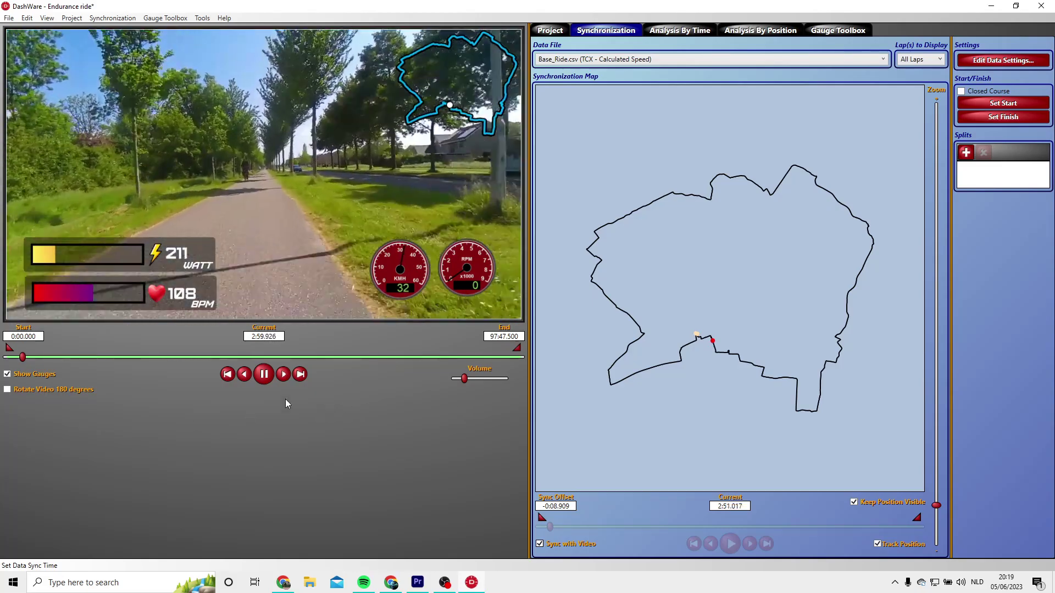
left_click(263, 376)
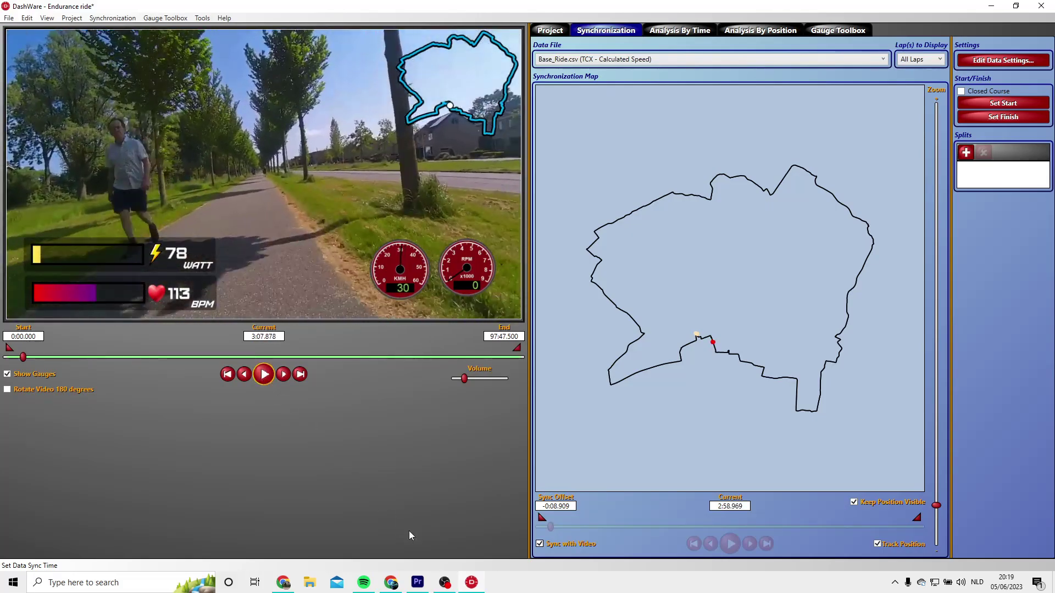
left_click(445, 582)
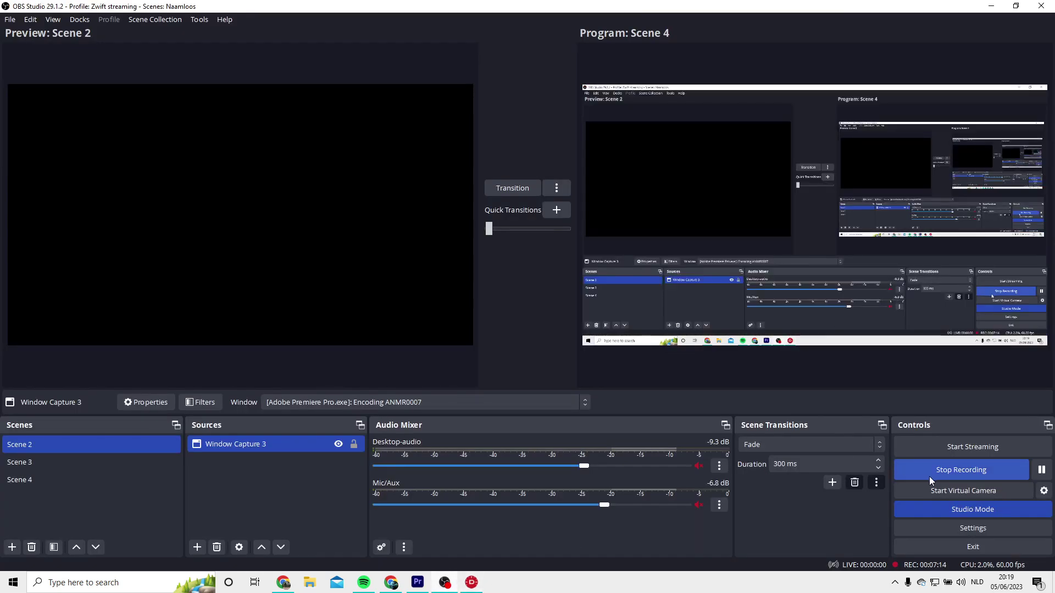